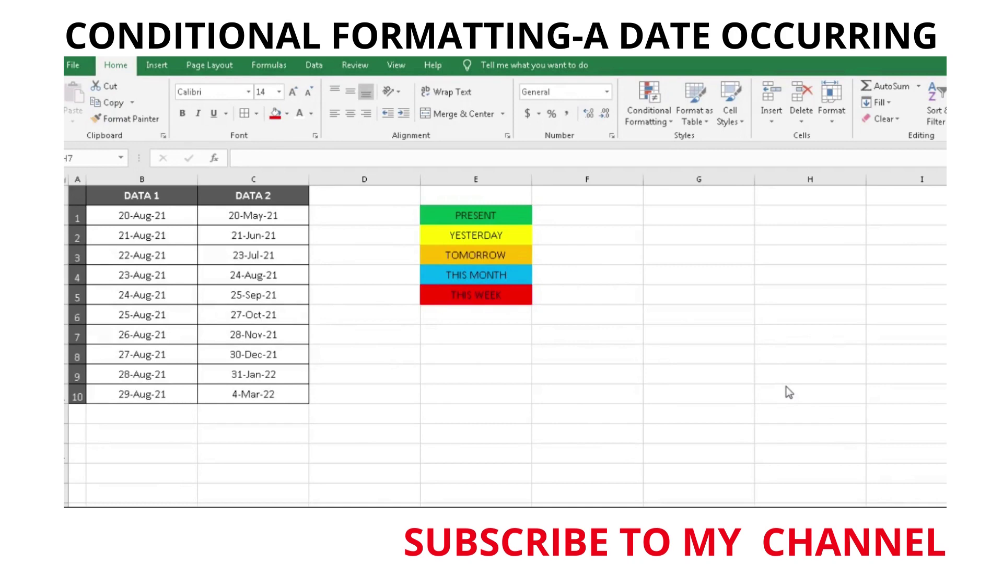
Step: Open the A Date Occurring rule and browse the date periods, cancelling without applying
{"action": "left_click", "coordinate": [671, 127]}
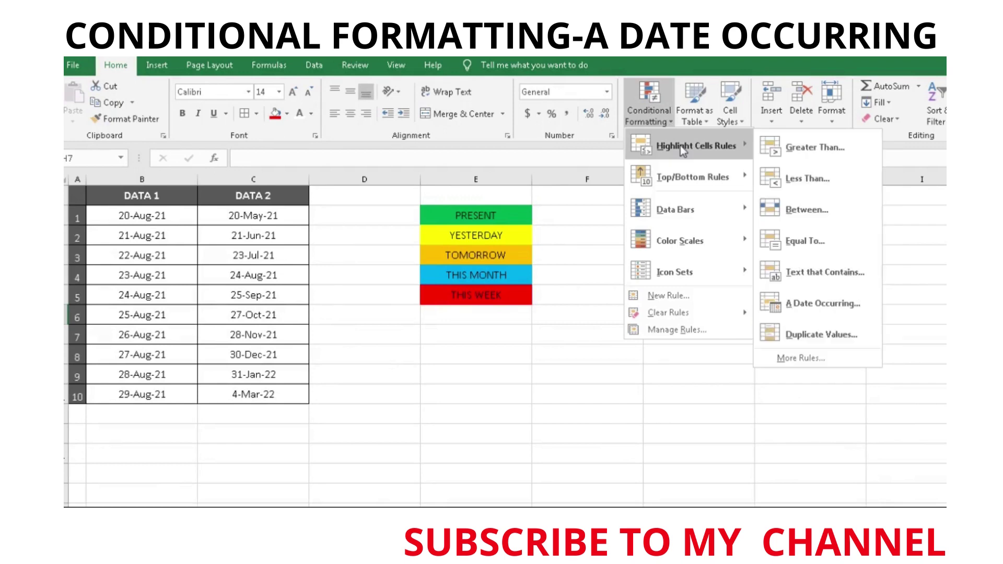
{"action": "mouse_move", "coordinate": [694, 146]}
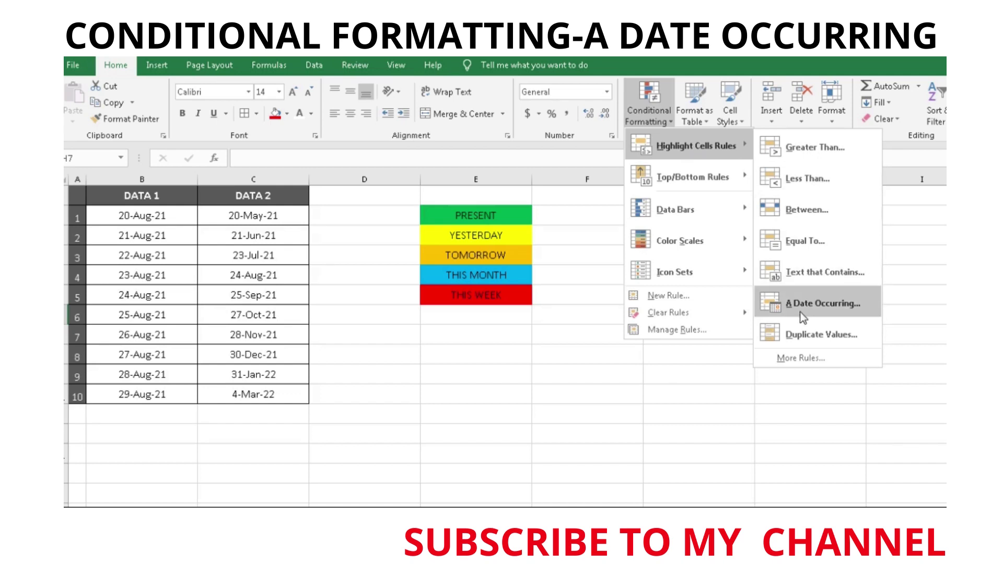
{"action": "left_click", "coordinate": [836, 308]}
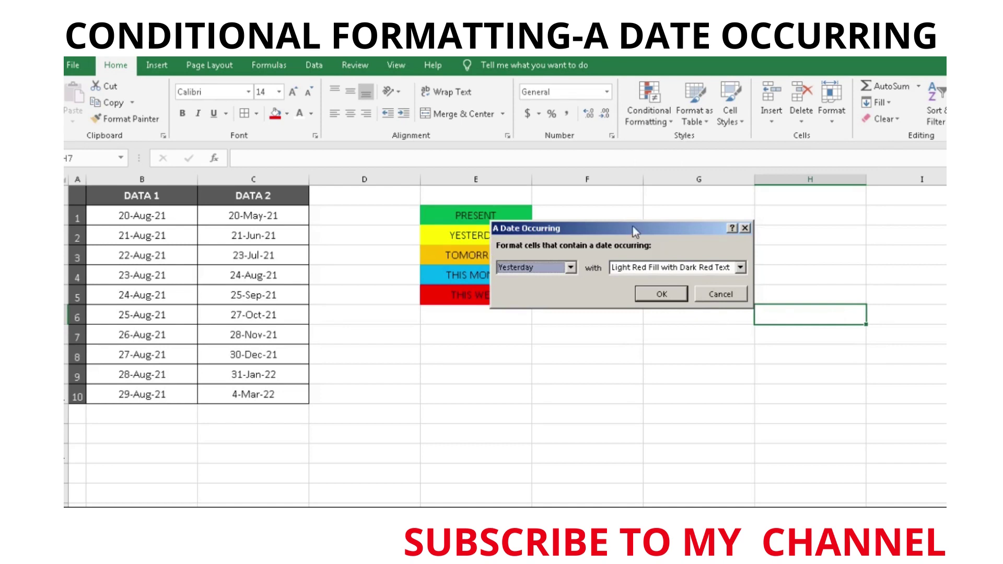
{"action": "left_click_drag", "start_coordinate": [632, 230], "coordinate": [781, 224]}
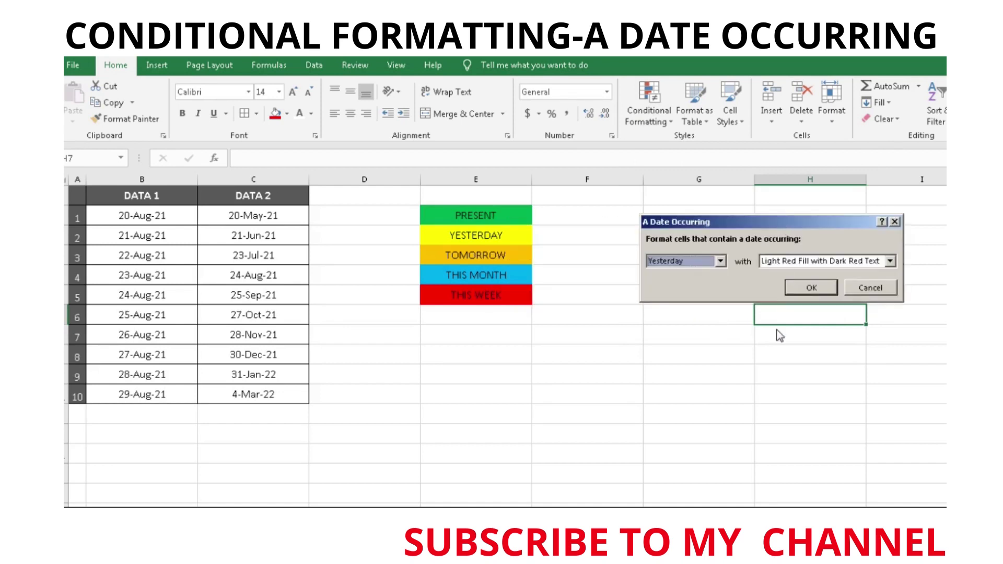
{"action": "left_click", "coordinate": [869, 288]}
{"action": "left_click", "coordinate": [712, 309]}
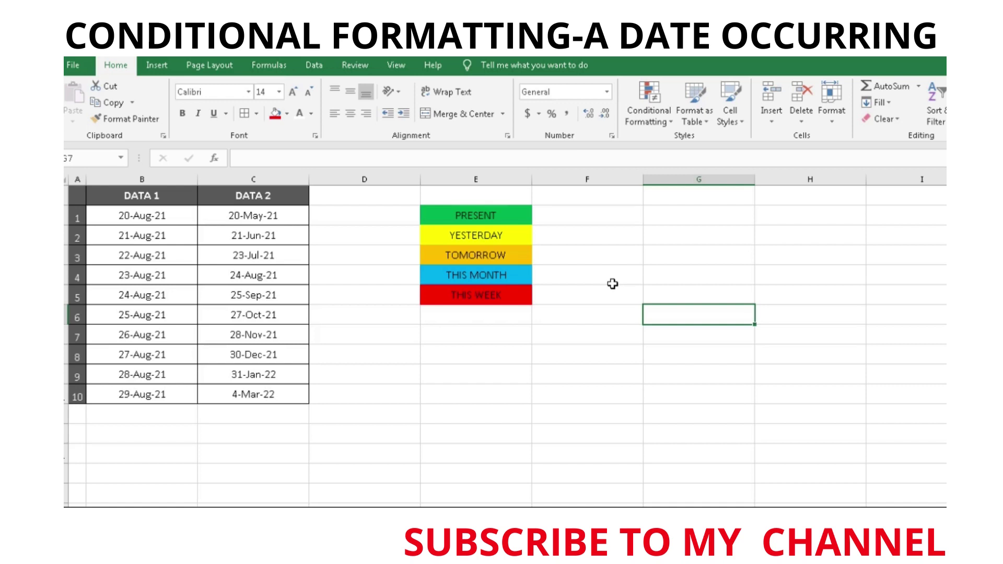
{"action": "left_click", "coordinate": [655, 126]}
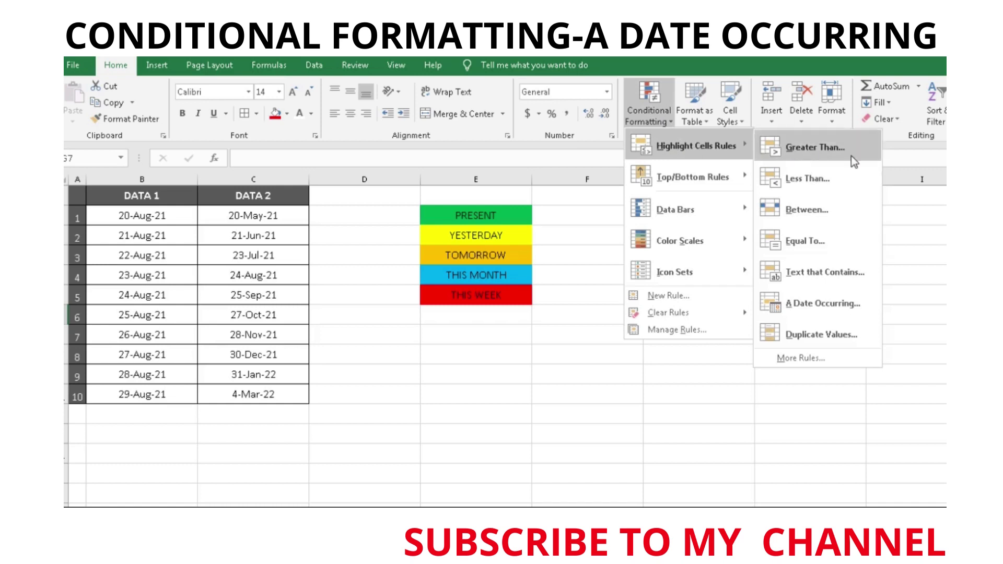
{"action": "mouse_move", "coordinate": [695, 145]}
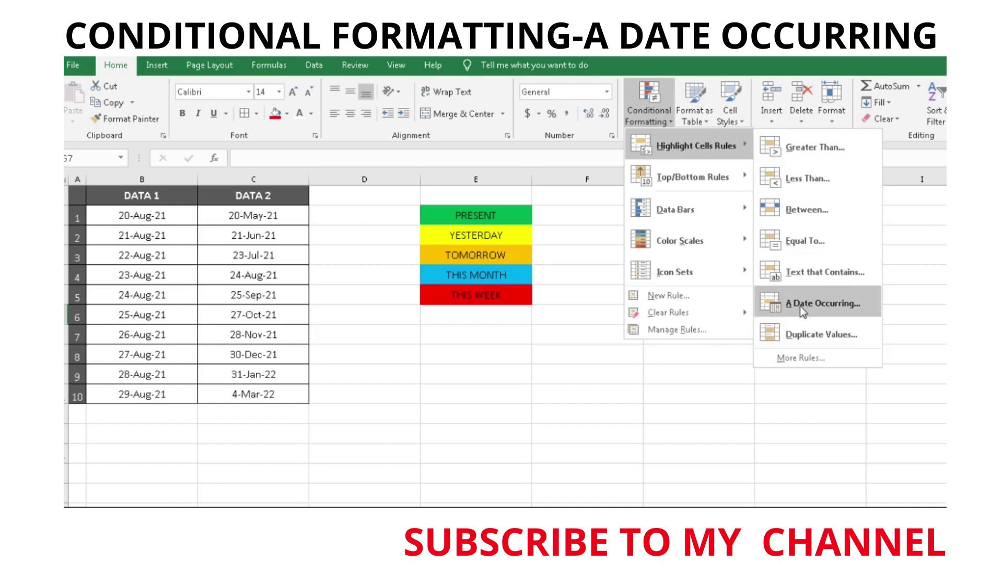
{"action": "left_click", "coordinate": [824, 307]}
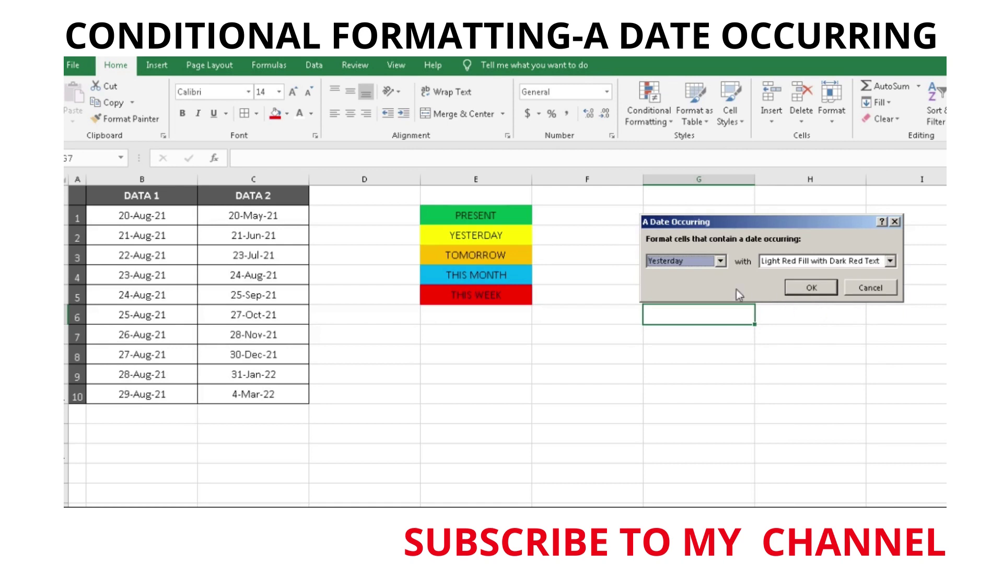
{"action": "left_click", "coordinate": [721, 261]}
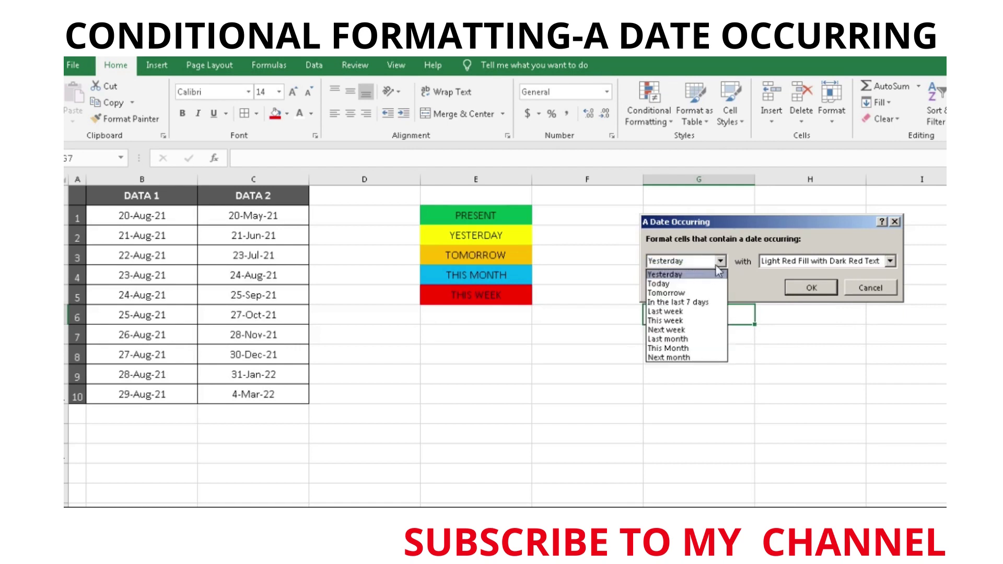
{"action": "left_click", "coordinate": [721, 261]}
{"action": "left_click", "coordinate": [721, 262]}
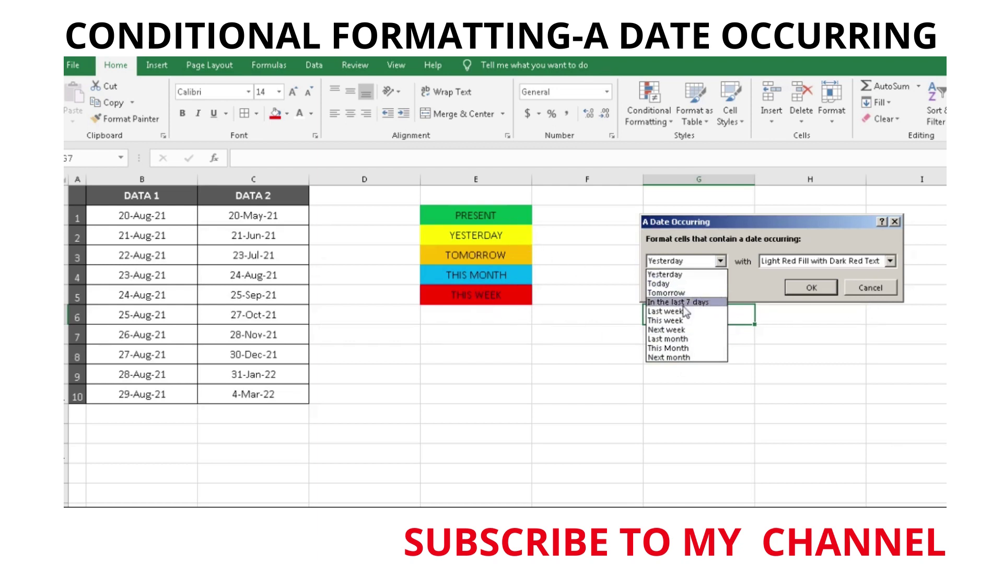
{"action": "left_click", "coordinate": [876, 290]}
{"action": "left_click", "coordinate": [870, 288]}
{"action": "left_click", "coordinate": [861, 316]}
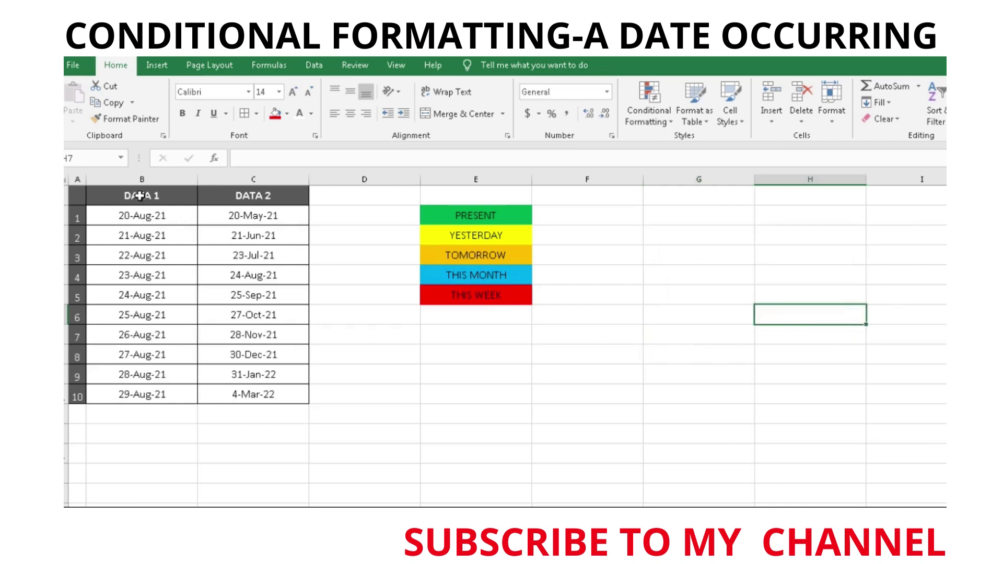
Step: Select B1:B10 and apply a Yesterday date rule with a custom yellow fill
{"action": "left_click_drag", "start_coordinate": [151, 215], "coordinate": [148, 396]}
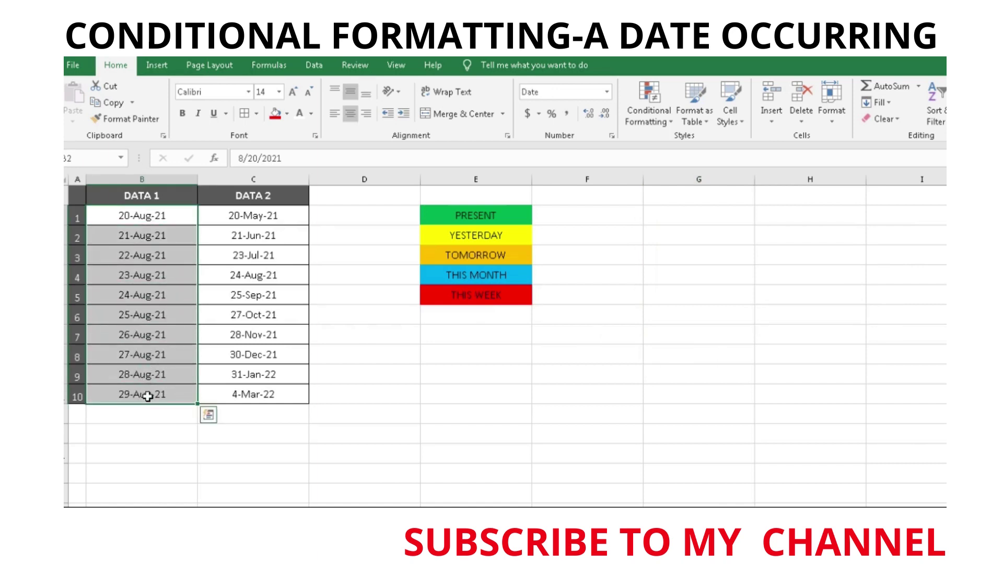
{"action": "left_click", "coordinate": [168, 219]}
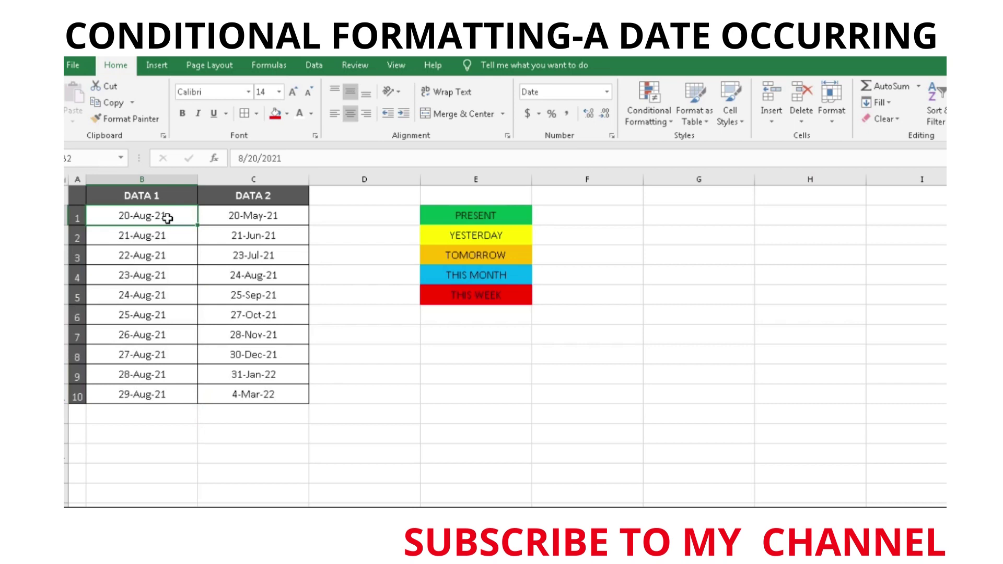
{"action": "left_click_drag", "start_coordinate": [167, 218], "coordinate": [183, 393]}
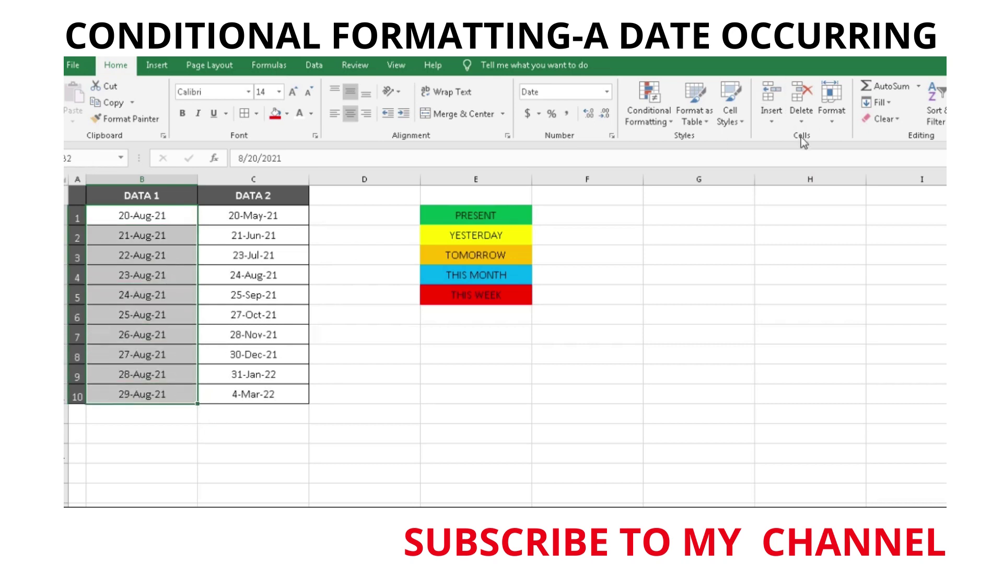
{"action": "left_click", "coordinate": [662, 124]}
{"action": "mouse_move", "coordinate": [694, 146]}
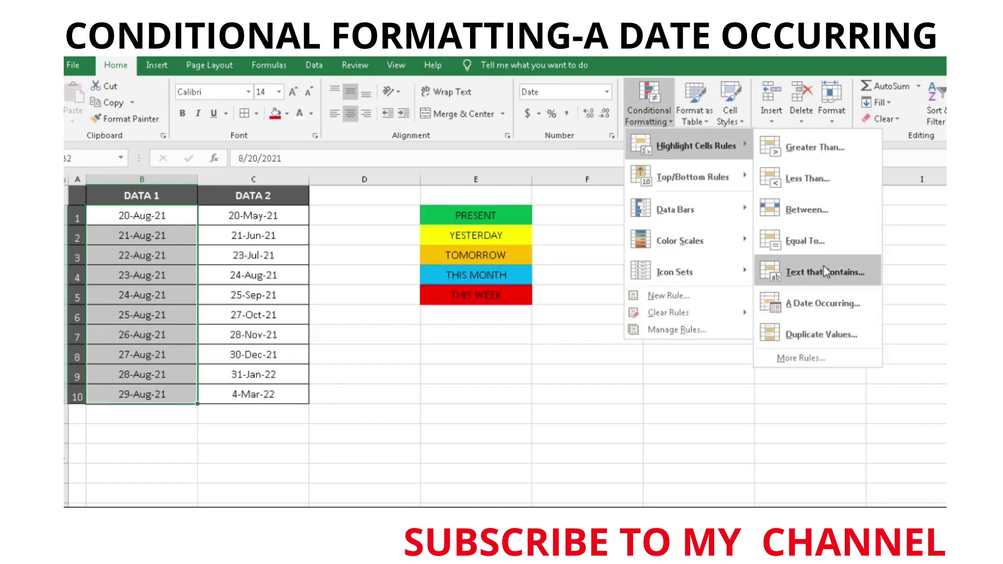
{"action": "left_click", "coordinate": [820, 305]}
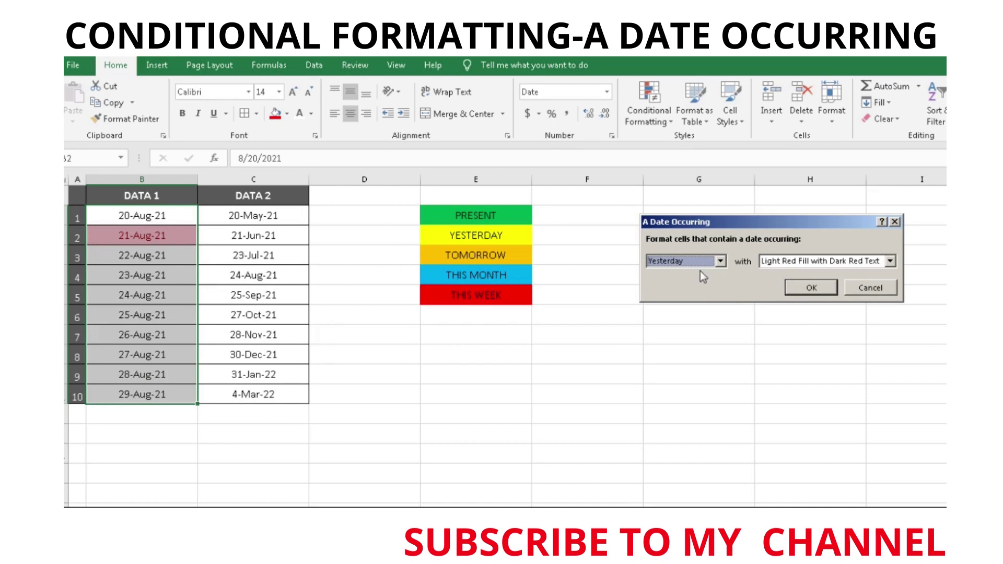
{"action": "left_click", "coordinate": [804, 261]}
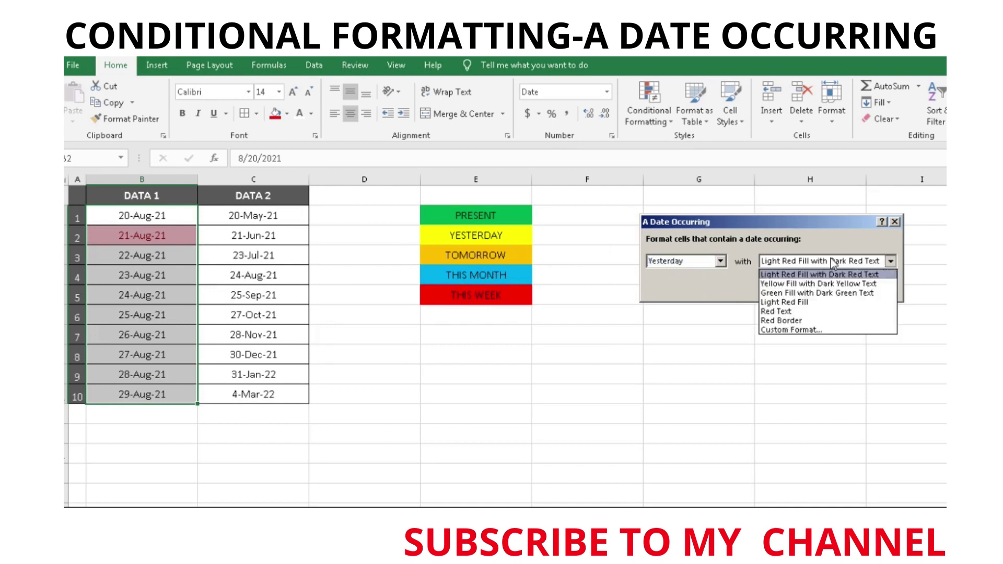
{"action": "left_click", "coordinate": [796, 331]}
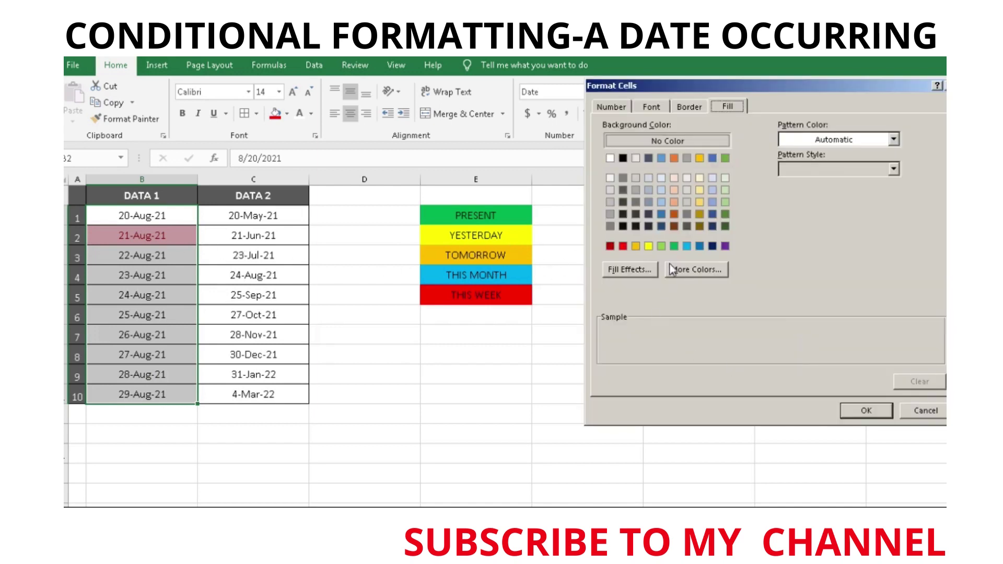
{"action": "left_click", "coordinate": [648, 246]}
{"action": "left_click", "coordinate": [868, 417]}
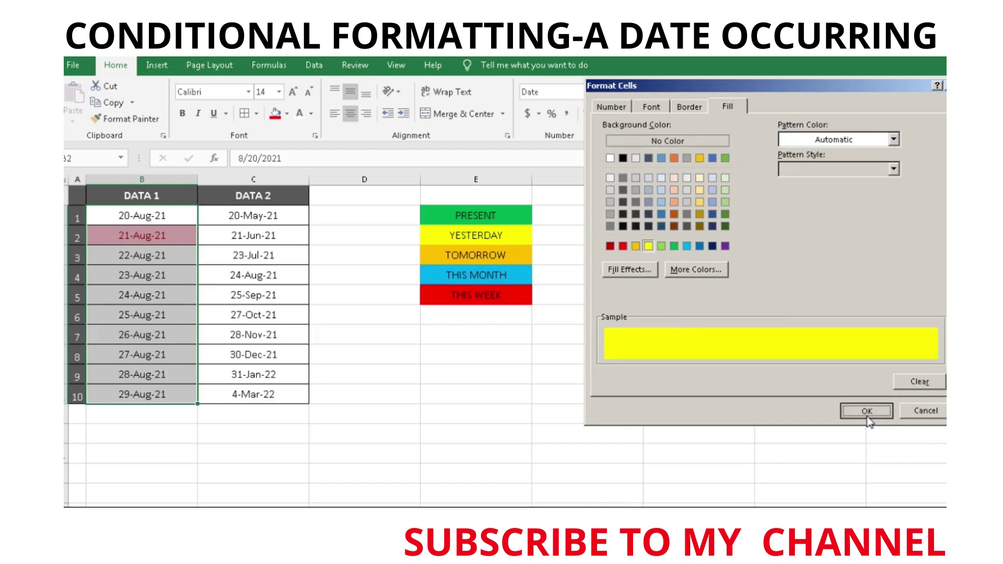
{"action": "left_click", "coordinate": [811, 289]}
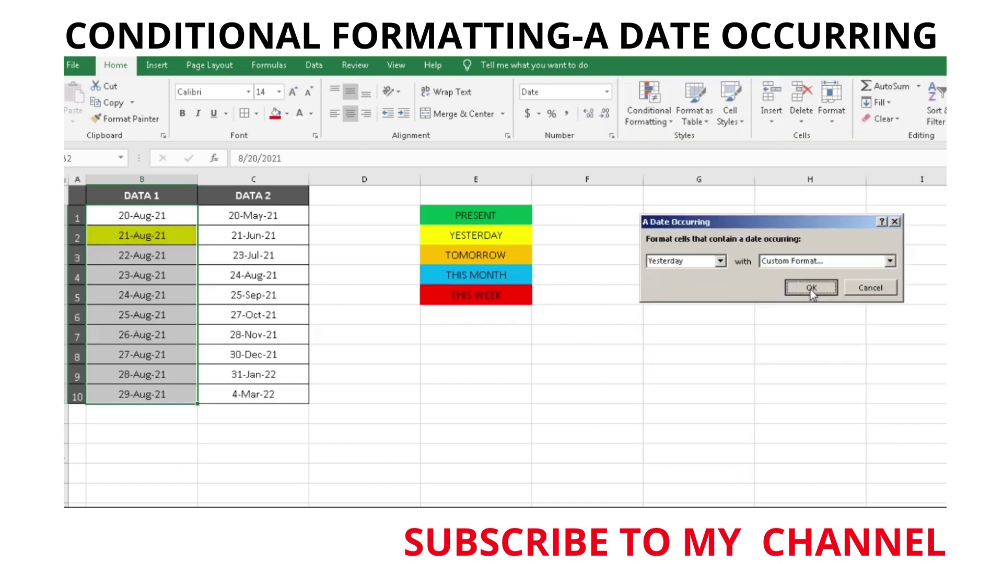
{"action": "left_click", "coordinate": [842, 330]}
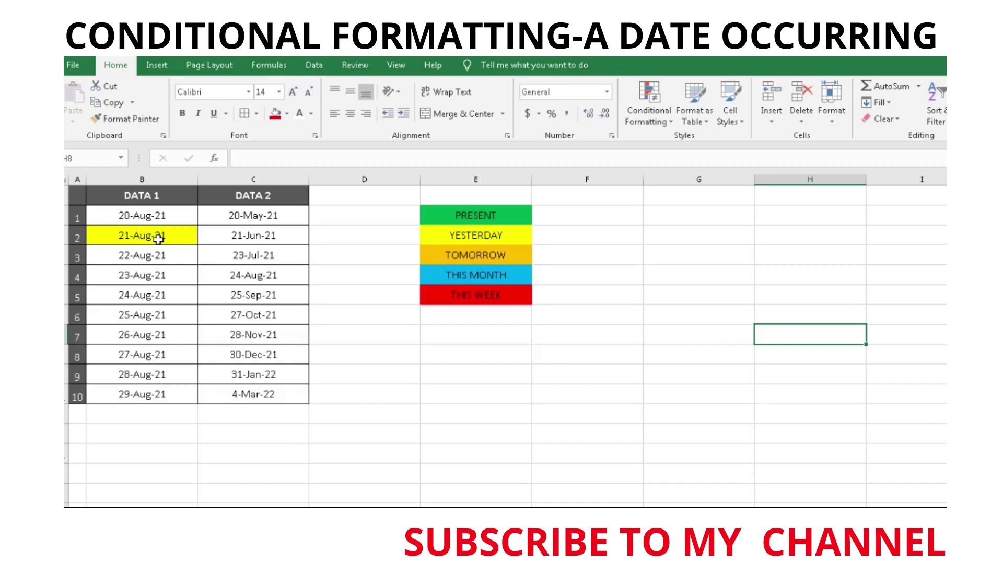
Step: Select B1:B10 and look through the A Date Occurring periods without applying a rule
{"action": "left_click", "coordinate": [513, 374]}
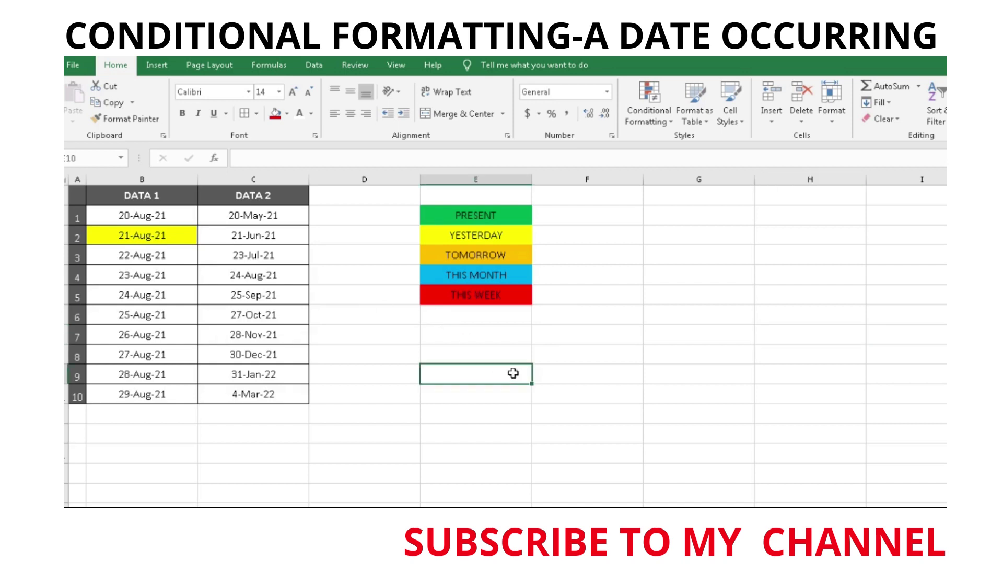
{"action": "left_click_drag", "start_coordinate": [146, 214], "coordinate": [149, 399]}
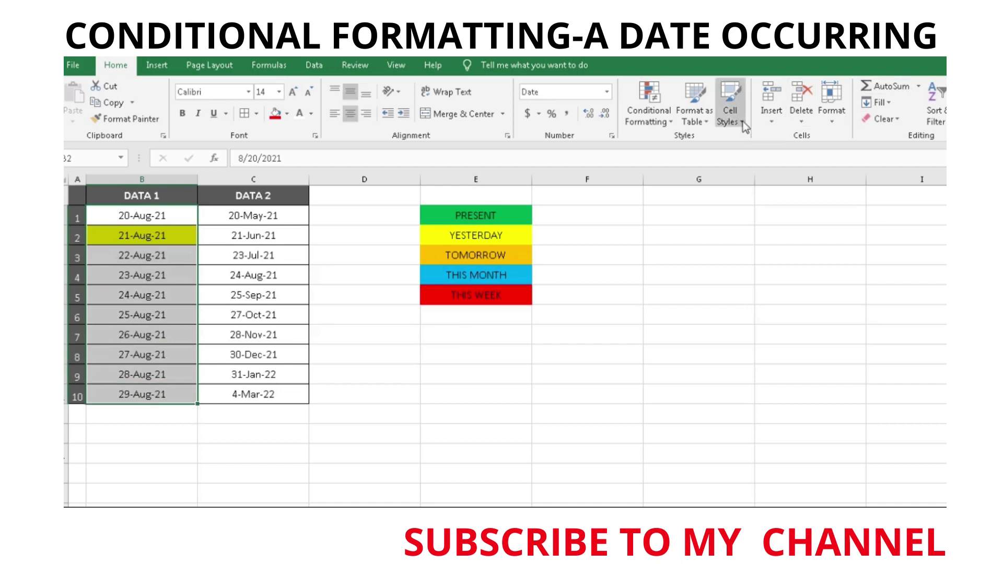
{"action": "left_click", "coordinate": [663, 121]}
{"action": "mouse_move", "coordinate": [695, 146]}
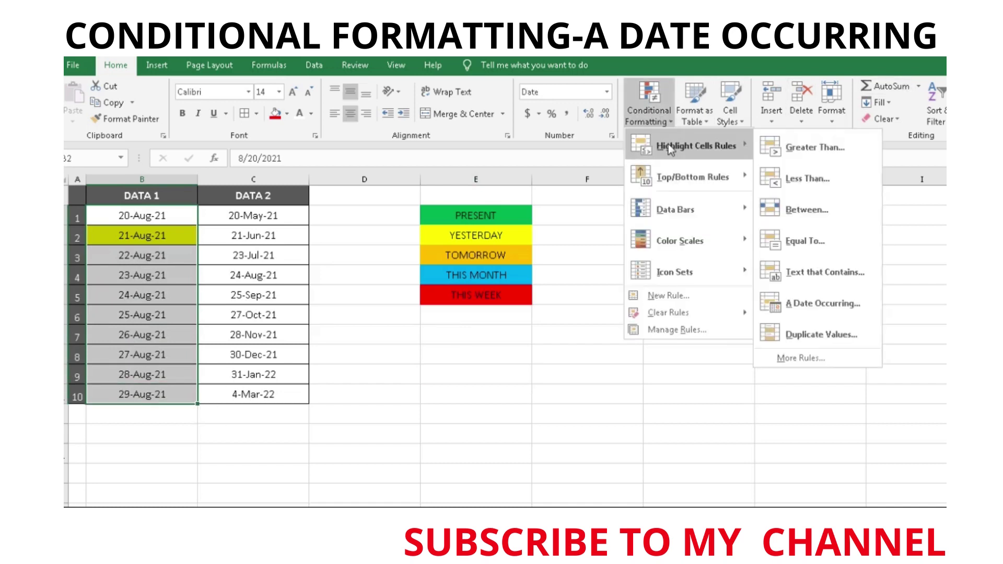
{"action": "left_click", "coordinate": [823, 303]}
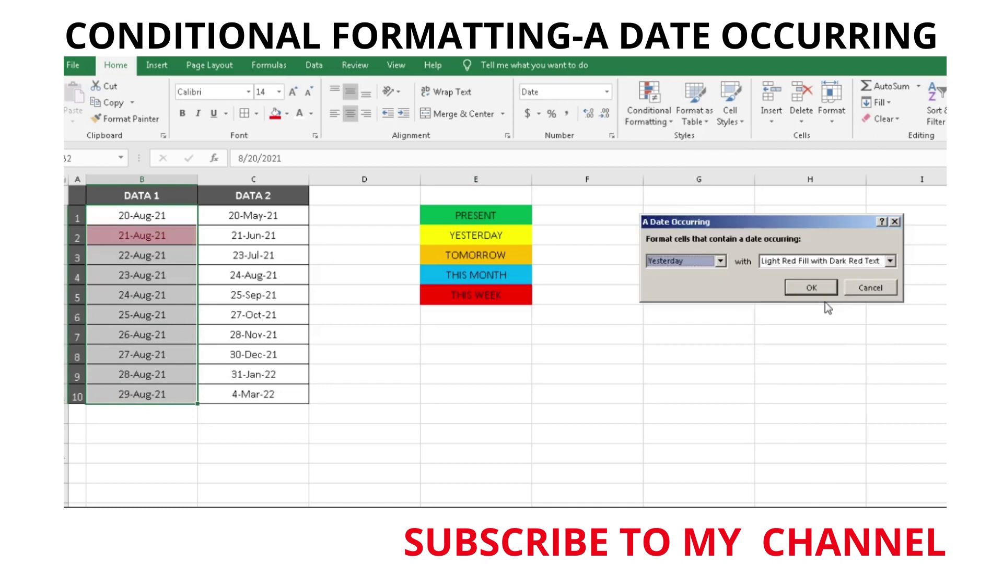
{"action": "left_click", "coordinate": [721, 262]}
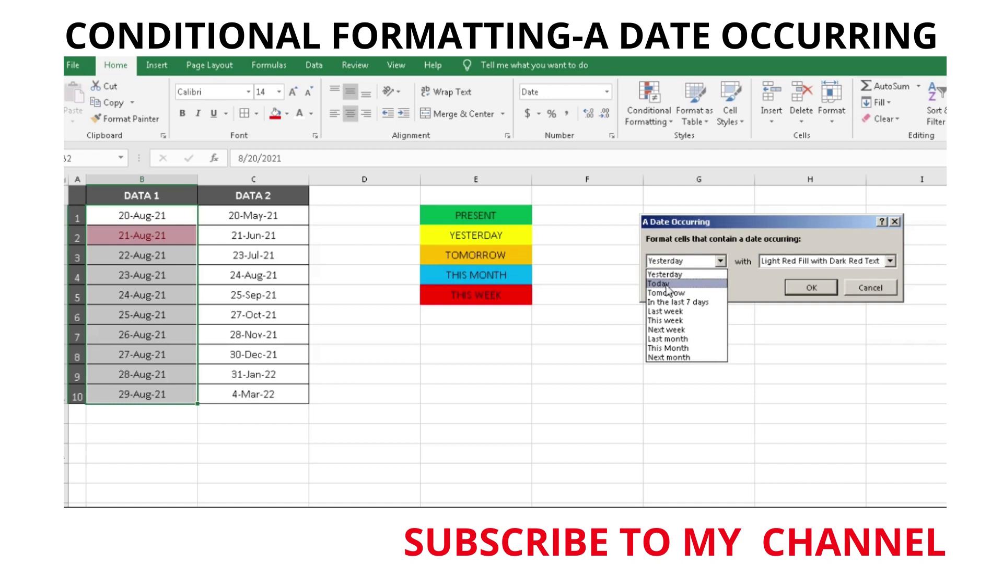
{"action": "left_click", "coordinate": [869, 288]}
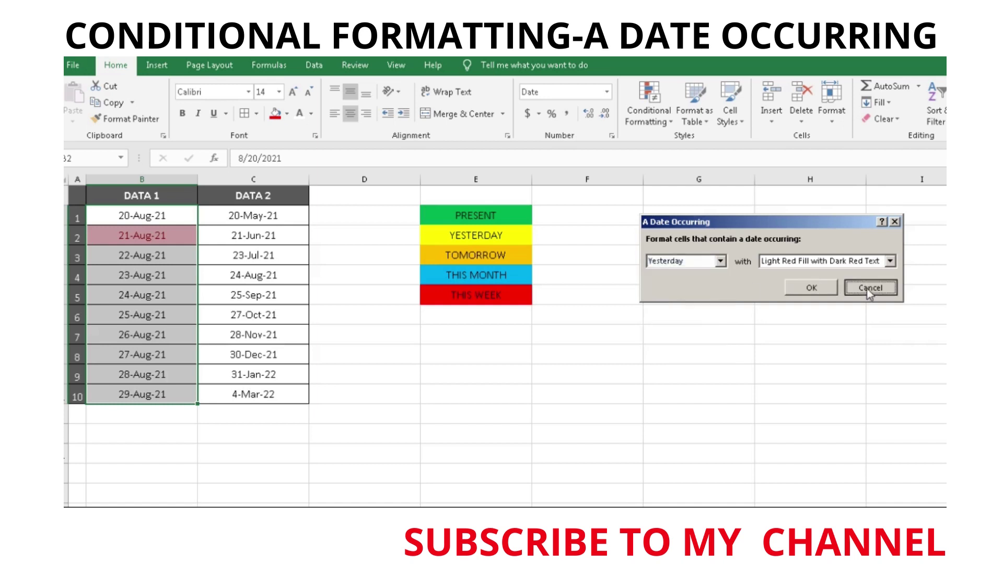
Step: Change the legend cell E2 from PRESENT to TODAY
{"action": "left_click", "coordinate": [523, 218]}
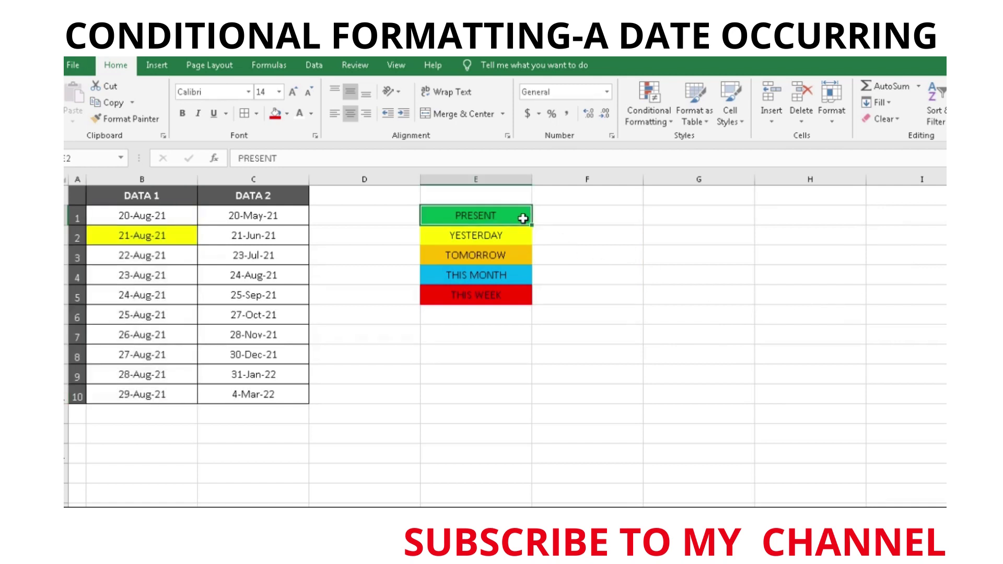
{"action": "type", "text": "TODA"}
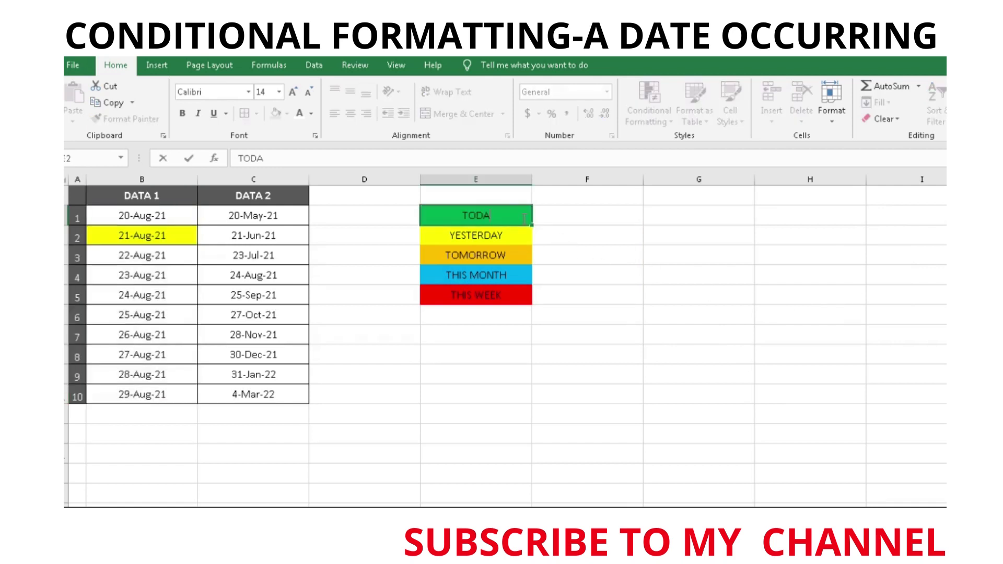
{"action": "type", "text": "Y"}
{"action": "left_click", "coordinate": [842, 261]}
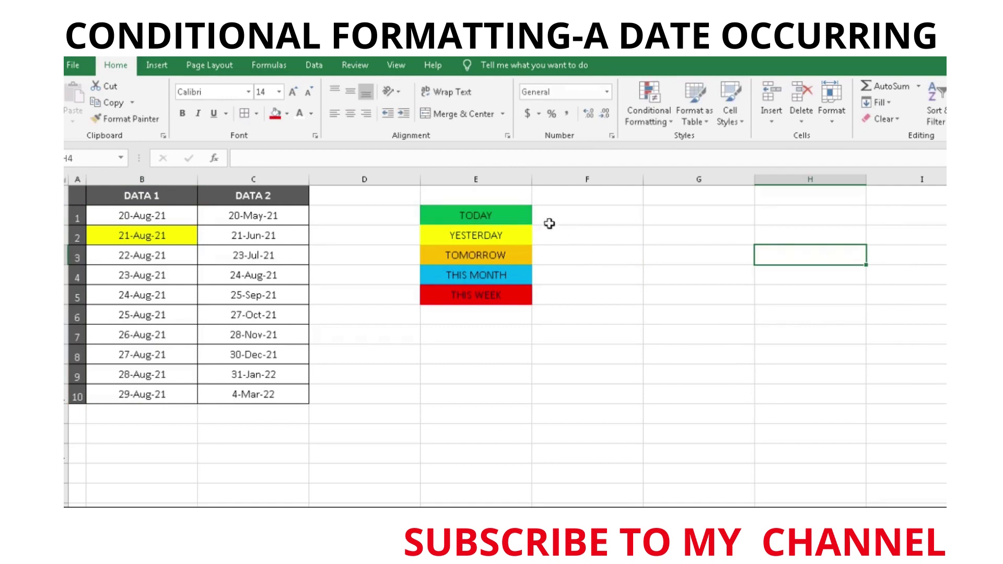
Step: Apply a Today date rule with custom green fill to B1:B10, highlighting 22-Aug-21
{"action": "left_click_drag", "start_coordinate": [184, 211], "coordinate": [157, 396]}
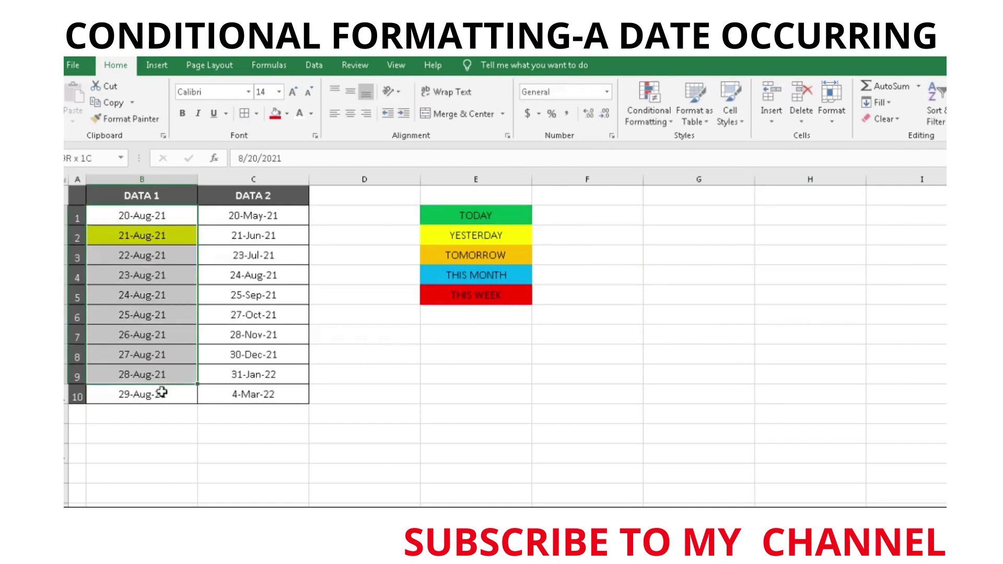
{"action": "left_click", "coordinate": [649, 110]}
{"action": "mouse_move", "coordinate": [695, 146]}
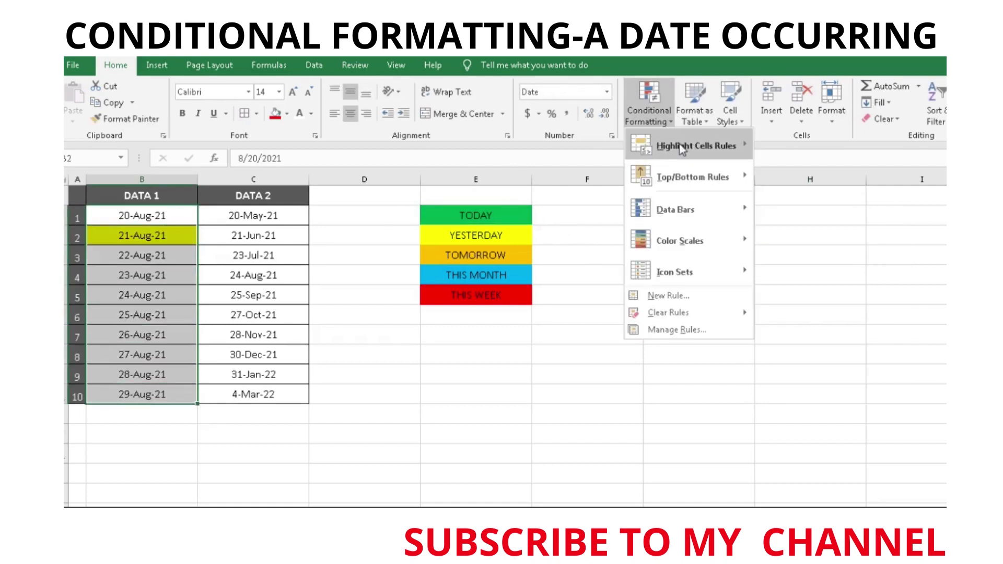
{"action": "left_click", "coordinate": [811, 306]}
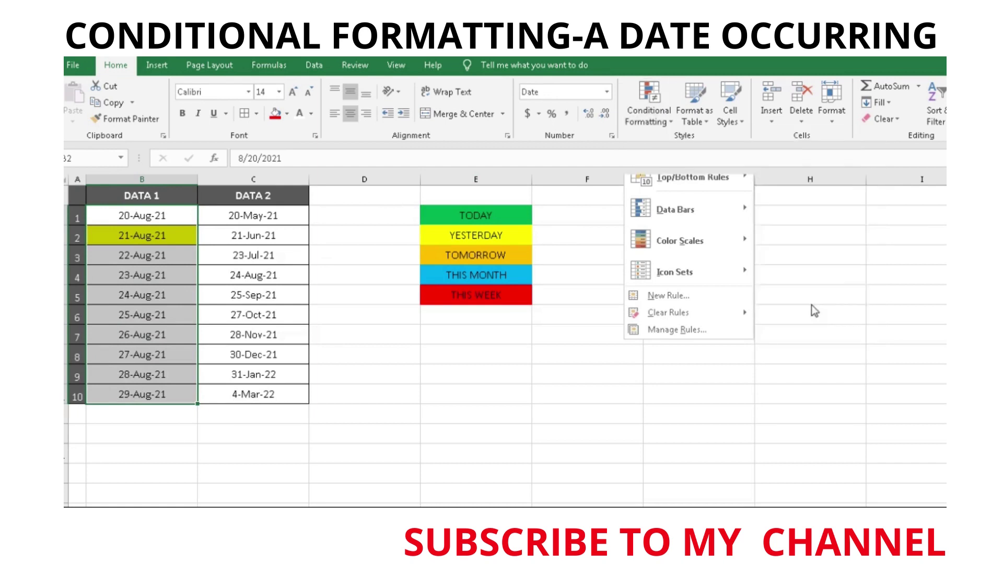
{"action": "left_click", "coordinate": [720, 261]}
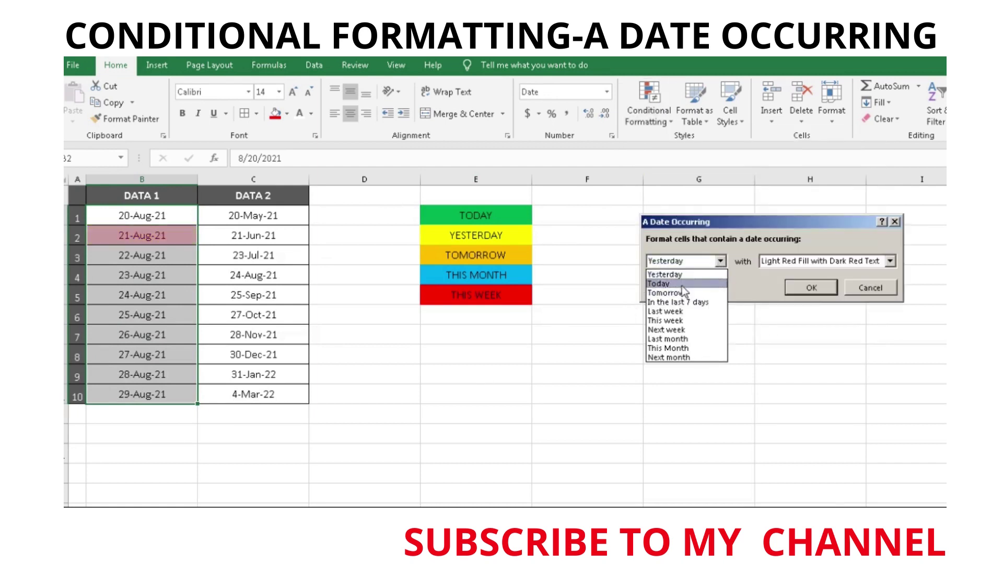
{"action": "left_click", "coordinate": [671, 280]}
{"action": "left_click", "coordinate": [789, 264]}
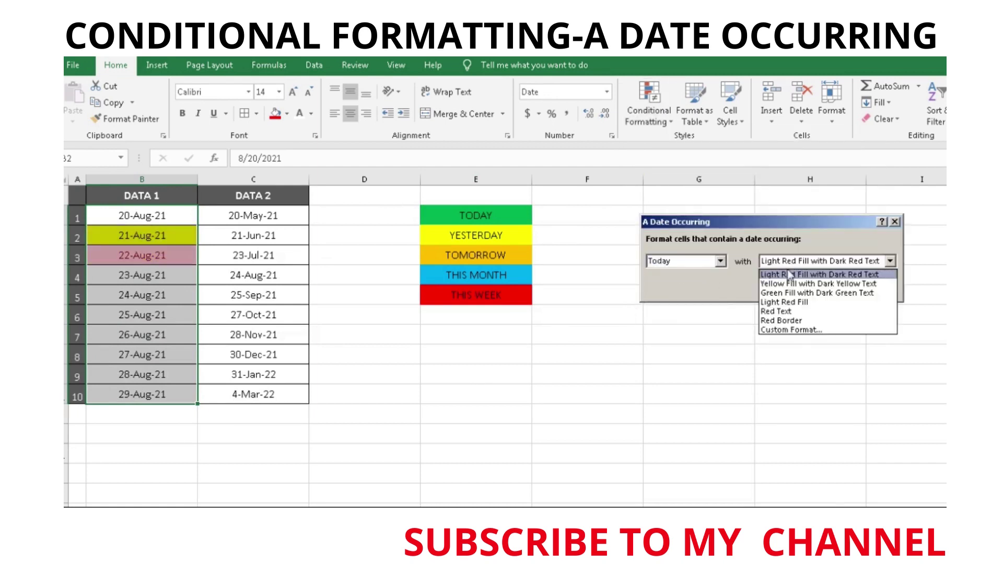
{"action": "left_click", "coordinate": [787, 330]}
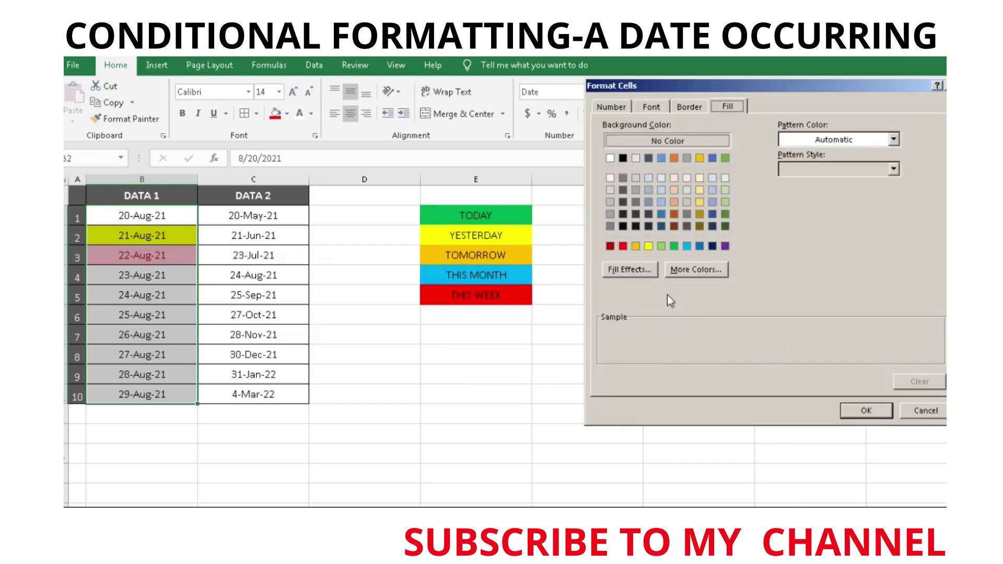
{"action": "left_click", "coordinate": [674, 246]}
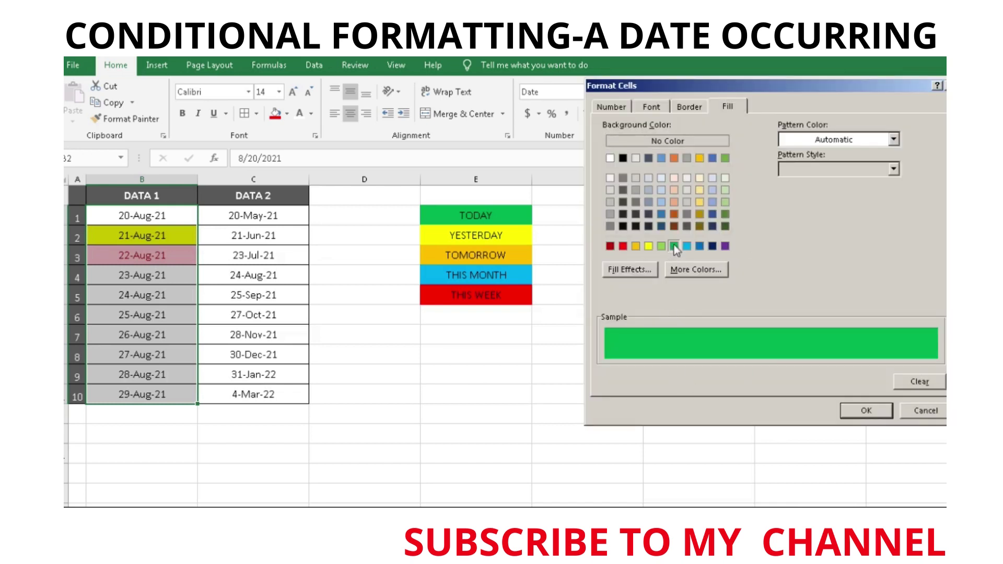
{"action": "left_click", "coordinate": [856, 412]}
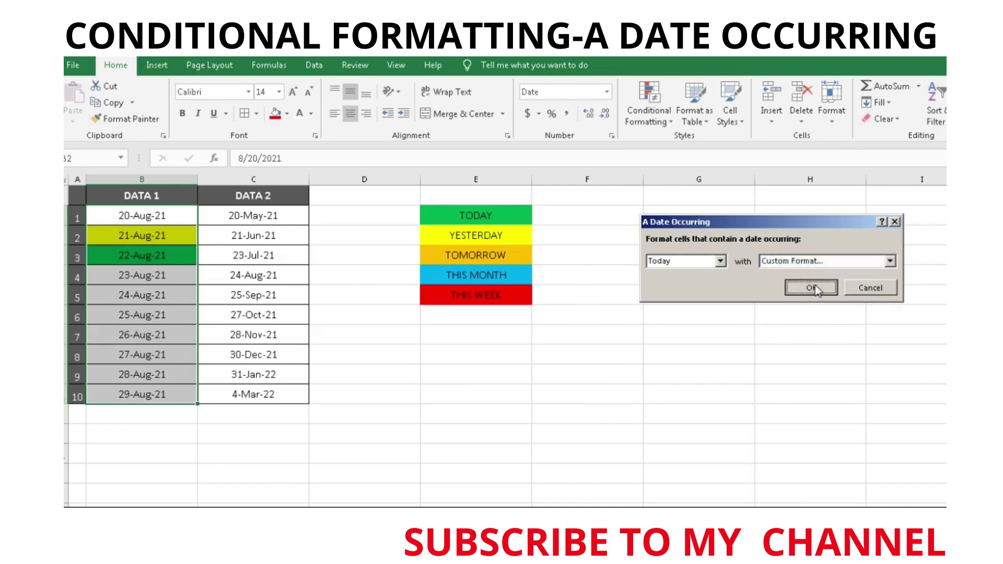
{"action": "left_click", "coordinate": [812, 287]}
{"action": "left_click", "coordinate": [813, 353]}
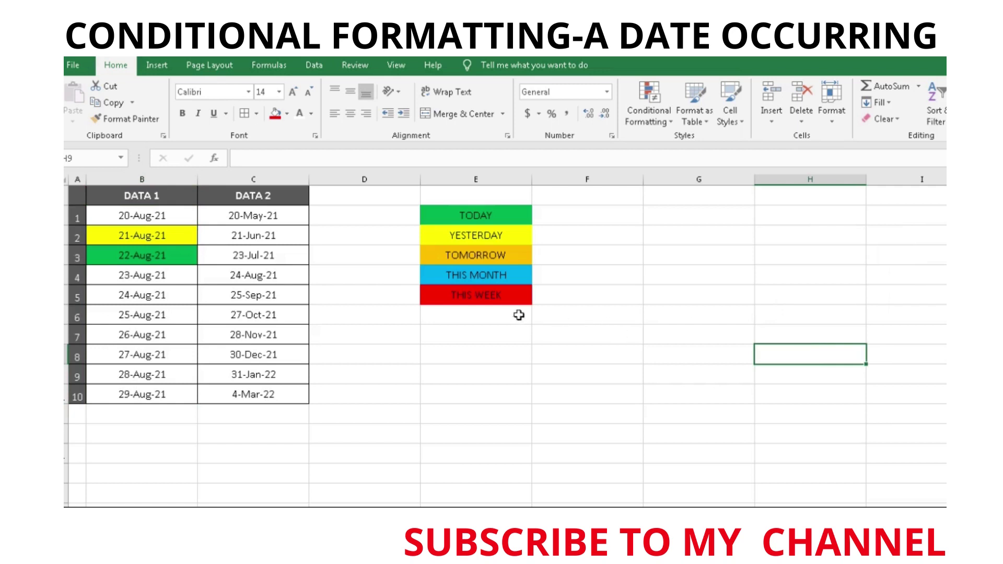
Step: Apply a Tomorrow date rule with custom orange fill to B1:B10, highlighting 23-Aug-21
{"action": "left_click_drag", "start_coordinate": [181, 215], "coordinate": [168, 393]}
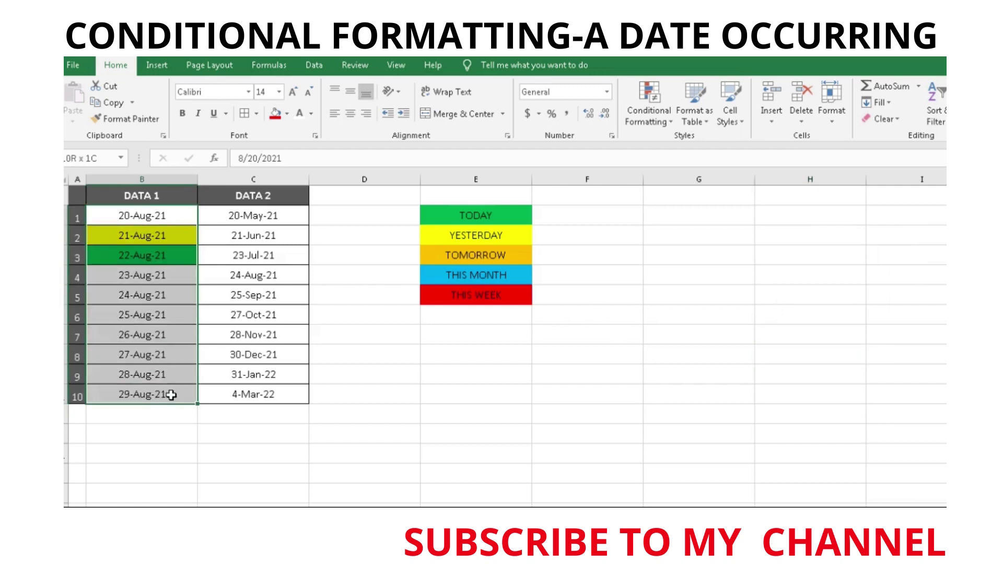
{"action": "left_click", "coordinate": [650, 115]}
{"action": "mouse_move", "coordinate": [694, 146]}
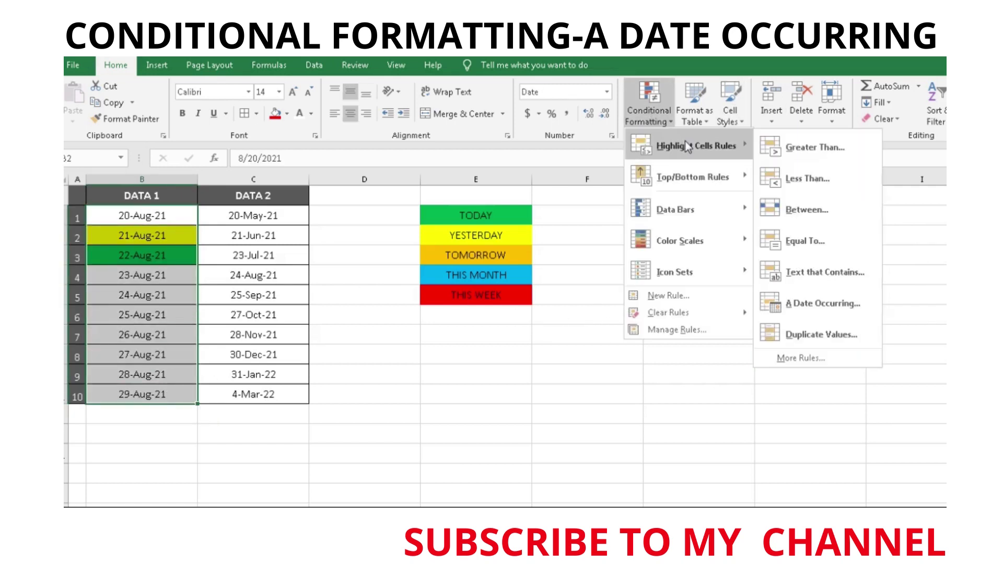
{"action": "left_click", "coordinate": [807, 307]}
{"action": "left_click", "coordinate": [711, 263]}
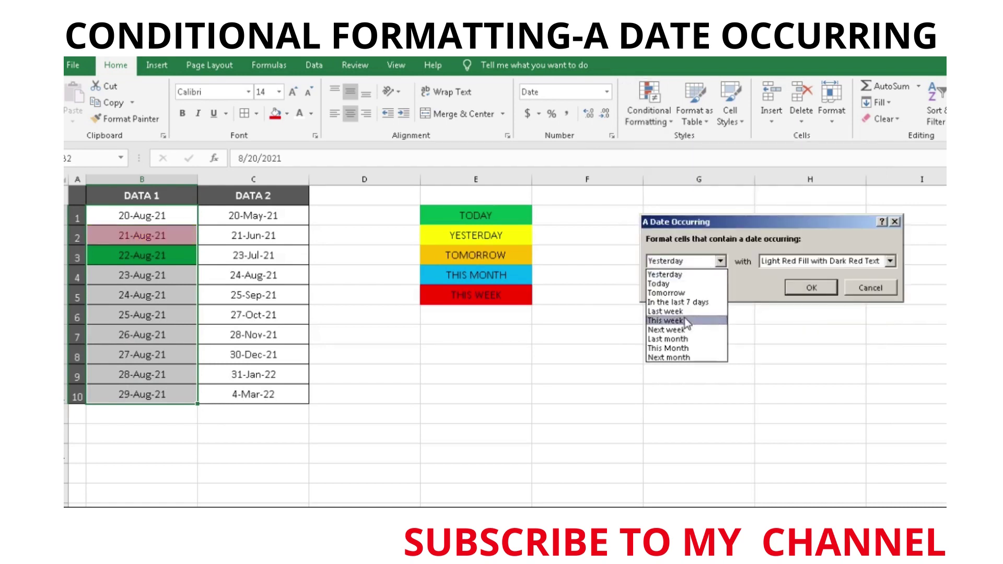
{"action": "left_click", "coordinate": [666, 292]}
{"action": "left_click", "coordinate": [848, 260]}
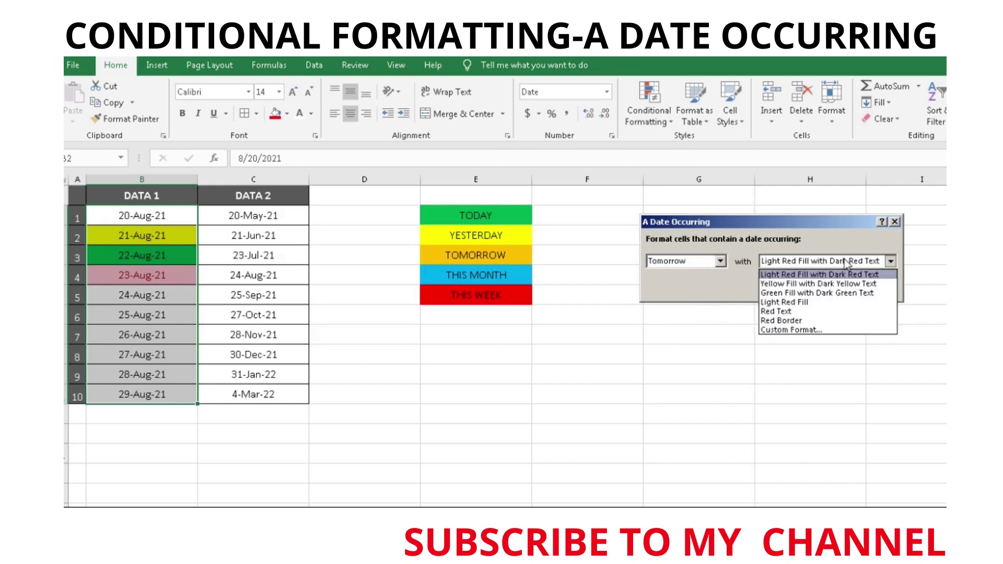
{"action": "left_click", "coordinate": [788, 332]}
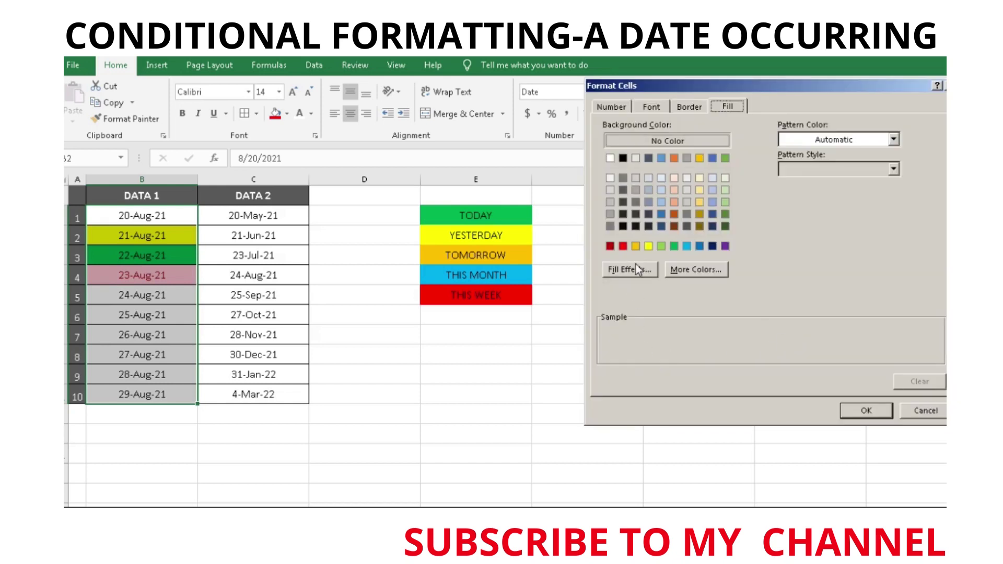
{"action": "left_click", "coordinate": [636, 246]}
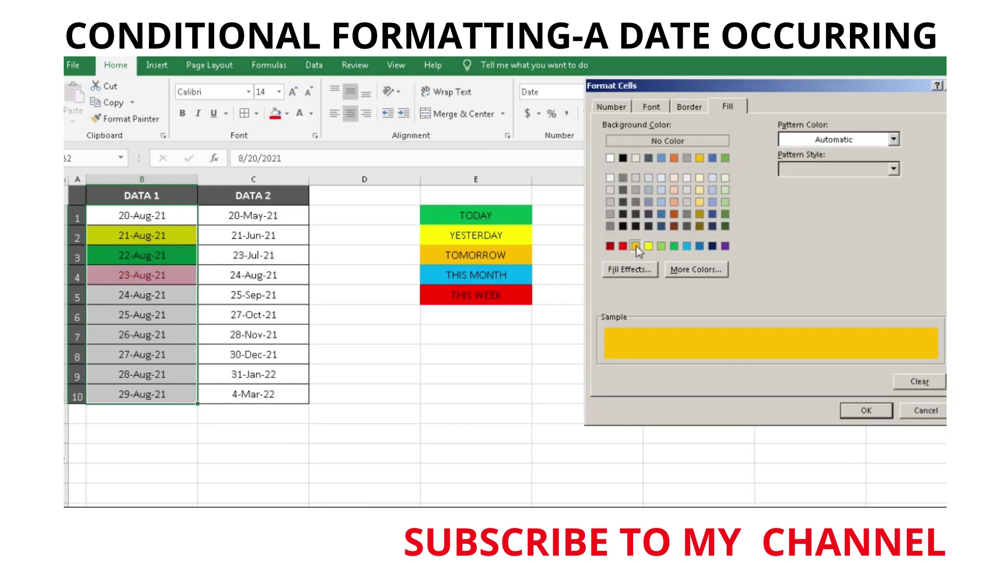
{"action": "left_click", "coordinate": [868, 411]}
{"action": "left_click", "coordinate": [819, 288]}
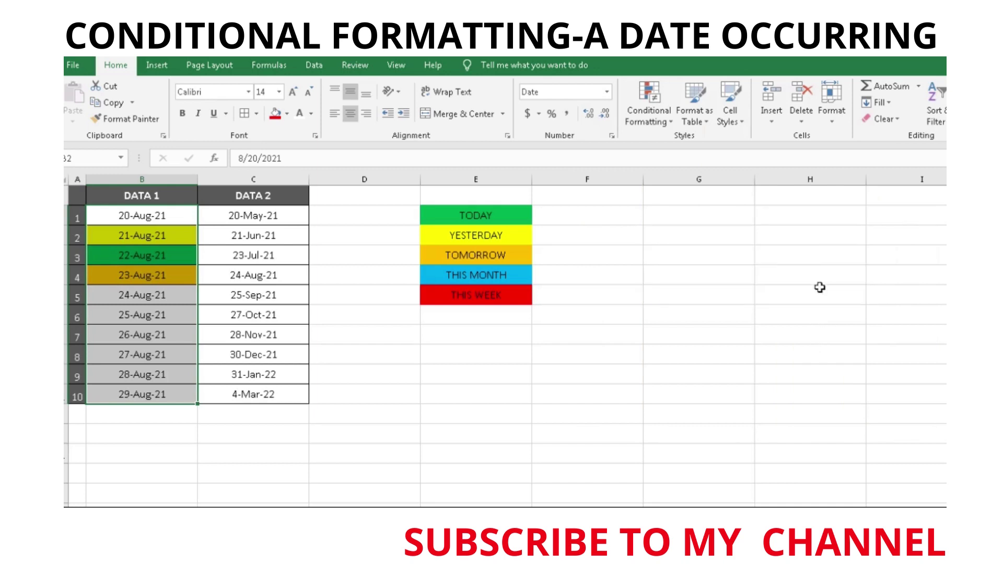
{"action": "left_click", "coordinate": [815, 379]}
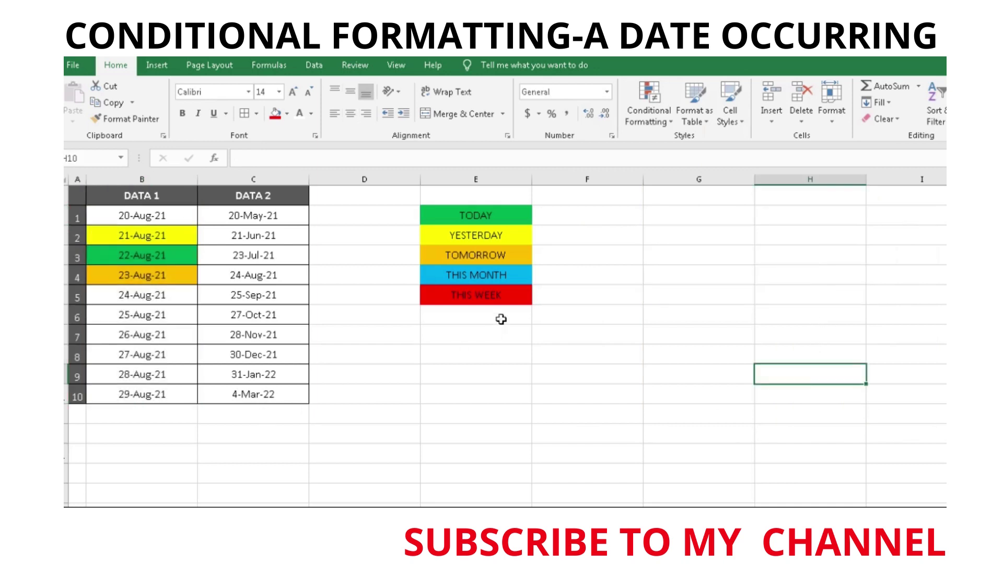
{"action": "left_click", "coordinate": [480, 276]}
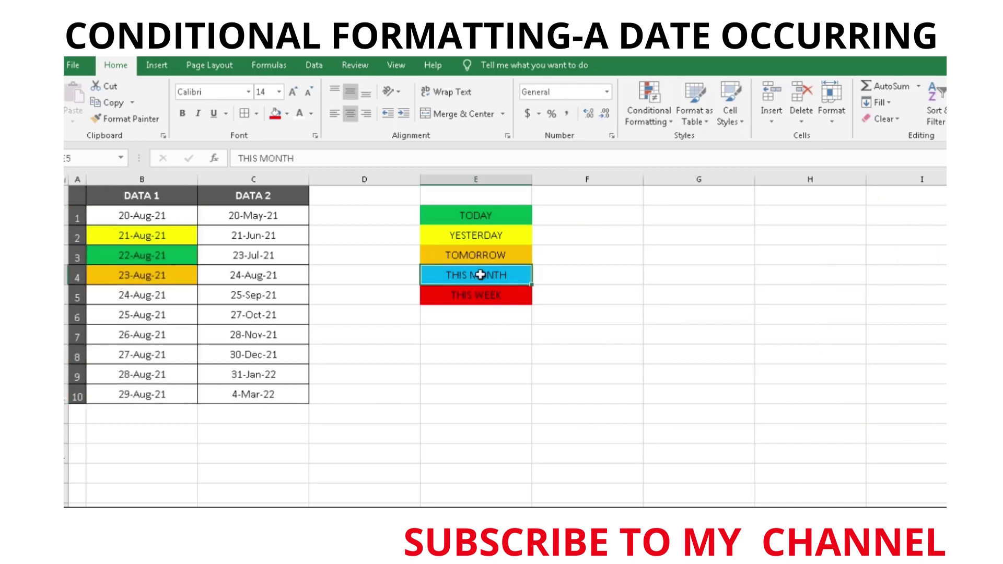
{"action": "left_click", "coordinate": [546, 395]}
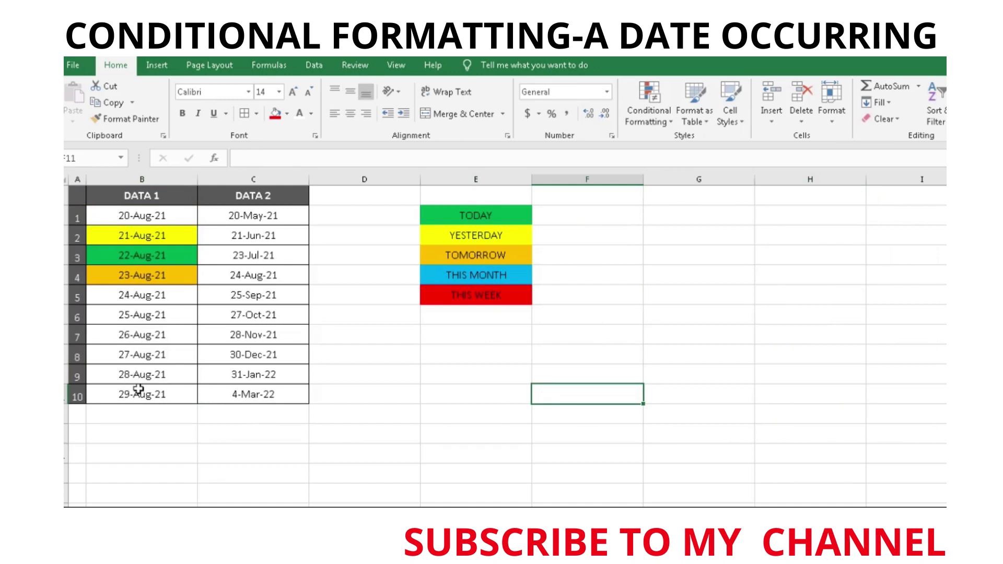
{"action": "left_click", "coordinate": [521, 373]}
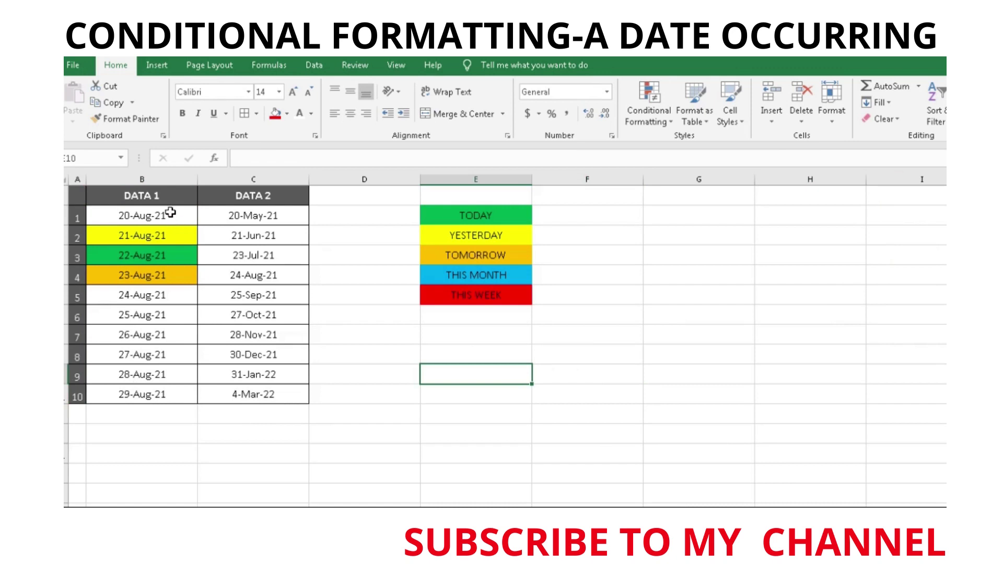
{"action": "left_click_drag", "start_coordinate": [171, 212], "coordinate": [173, 394]}
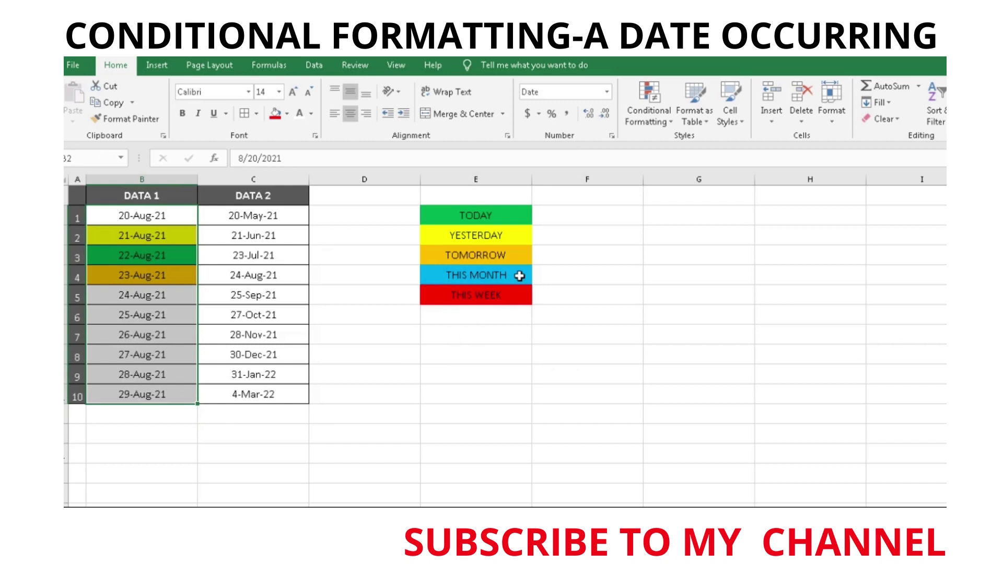
{"action": "left_click", "coordinate": [649, 115]}
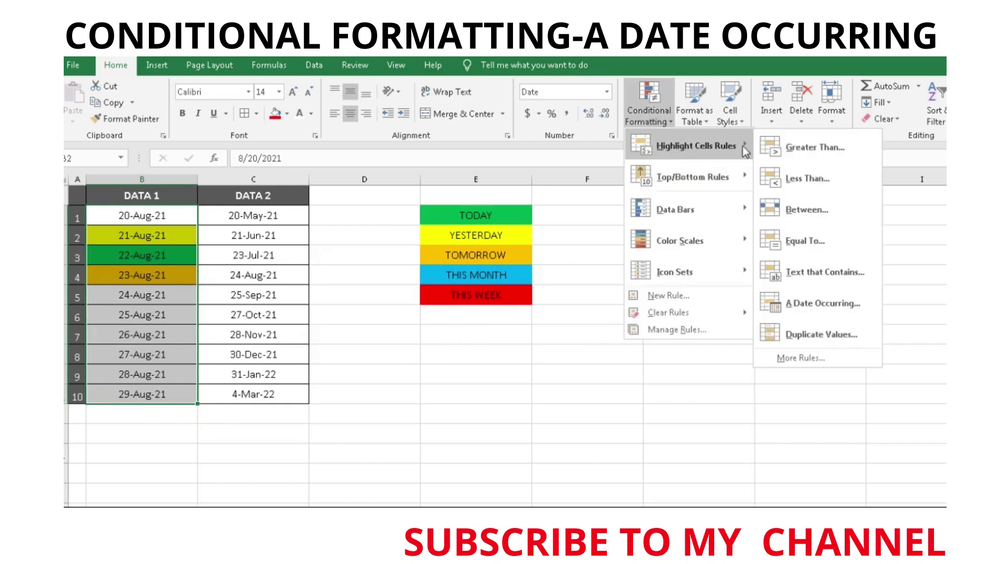
{"action": "mouse_move", "coordinate": [694, 146]}
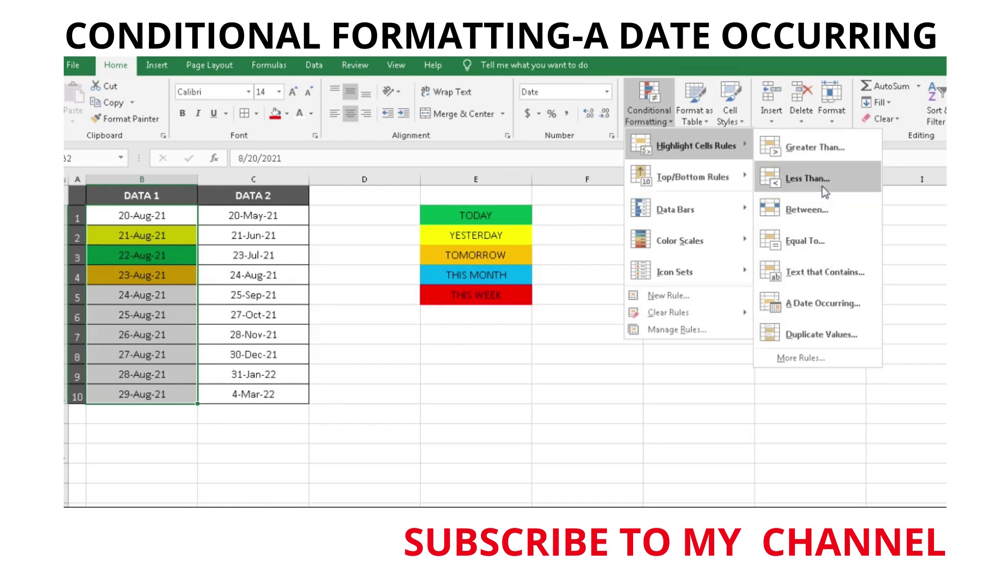
{"action": "left_click", "coordinate": [814, 298]}
{"action": "left_click", "coordinate": [708, 264]}
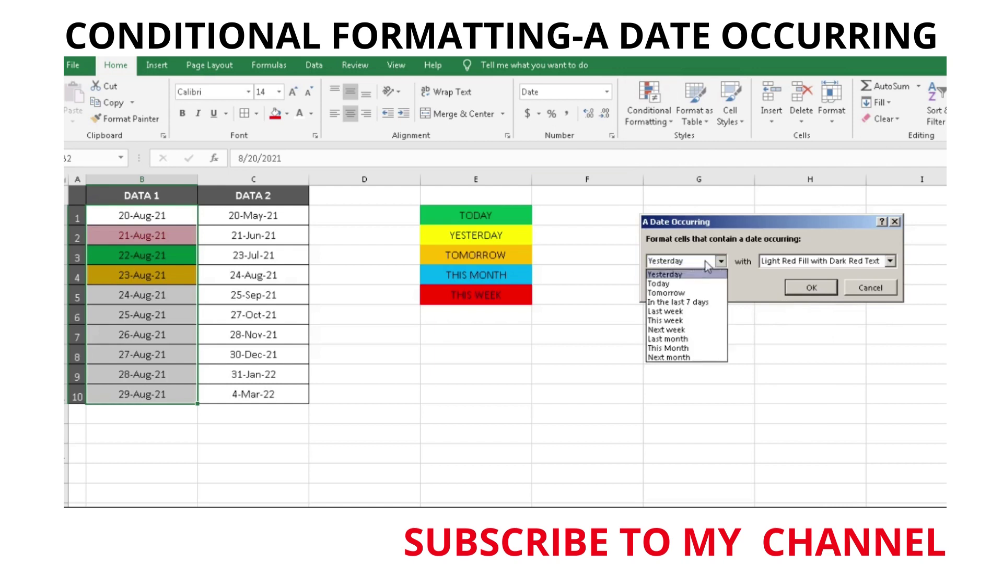
{"action": "left_click", "coordinate": [669, 348]}
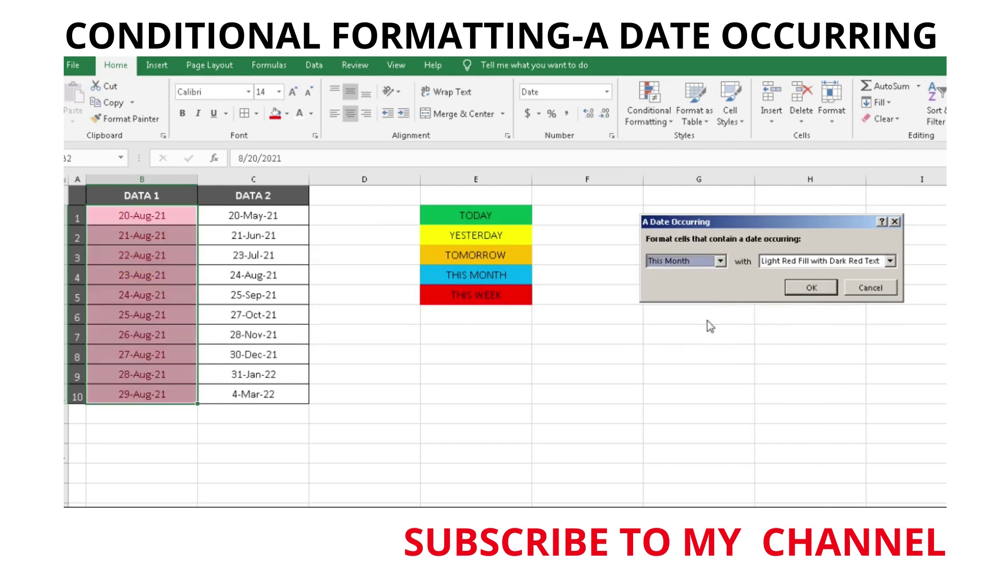
{"action": "left_click", "coordinate": [811, 261]}
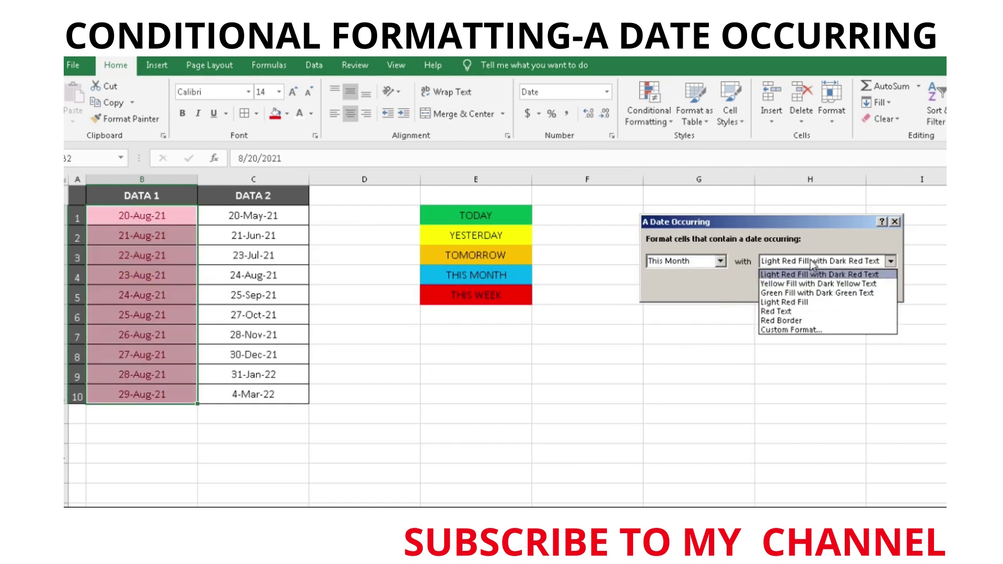
{"action": "left_click", "coordinate": [795, 331]}
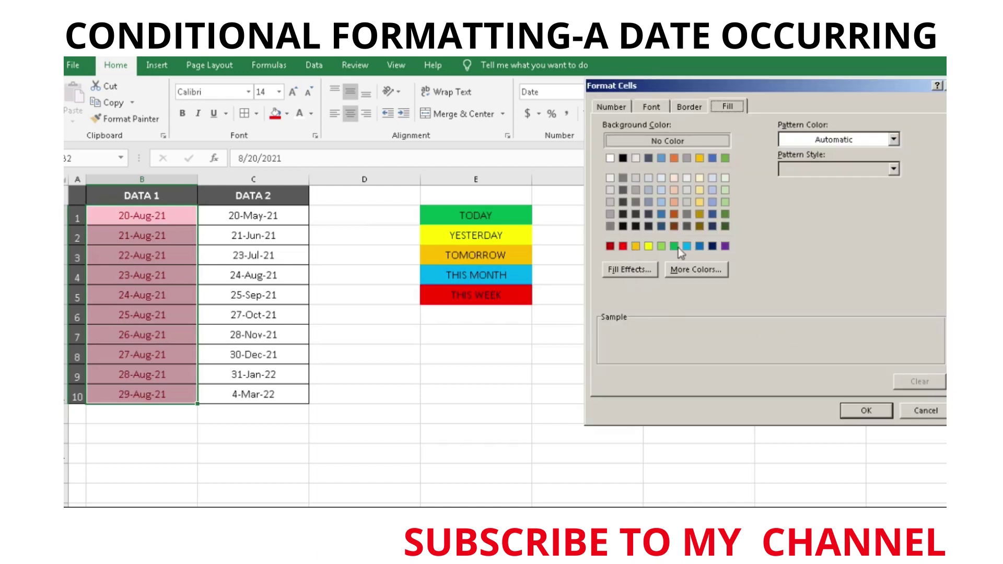
{"action": "left_click", "coordinate": [687, 246]}
{"action": "left_click", "coordinate": [866, 412]}
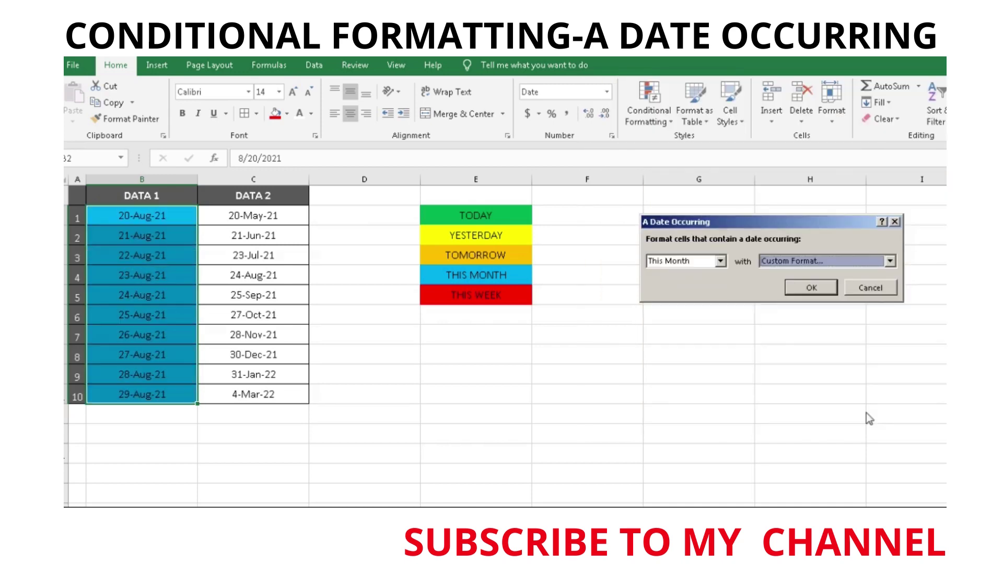
{"action": "left_click", "coordinate": [816, 288]}
{"action": "left_click", "coordinate": [781, 379]}
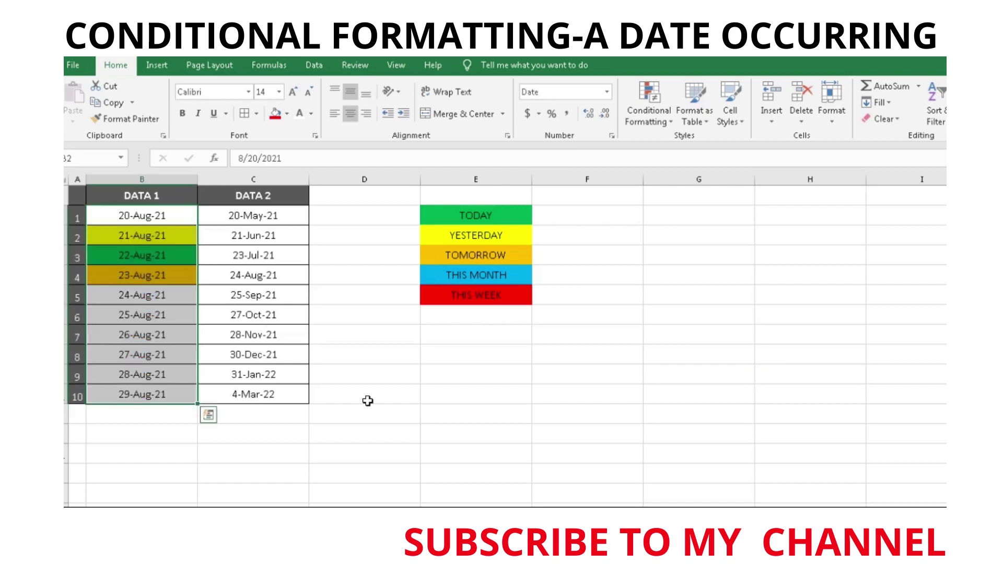
Step: Select the DATA 2 dates in C1:C10
{"action": "left_click", "coordinate": [368, 401]}
{"action": "left_click_drag", "start_coordinate": [285, 216], "coordinate": [287, 391]}
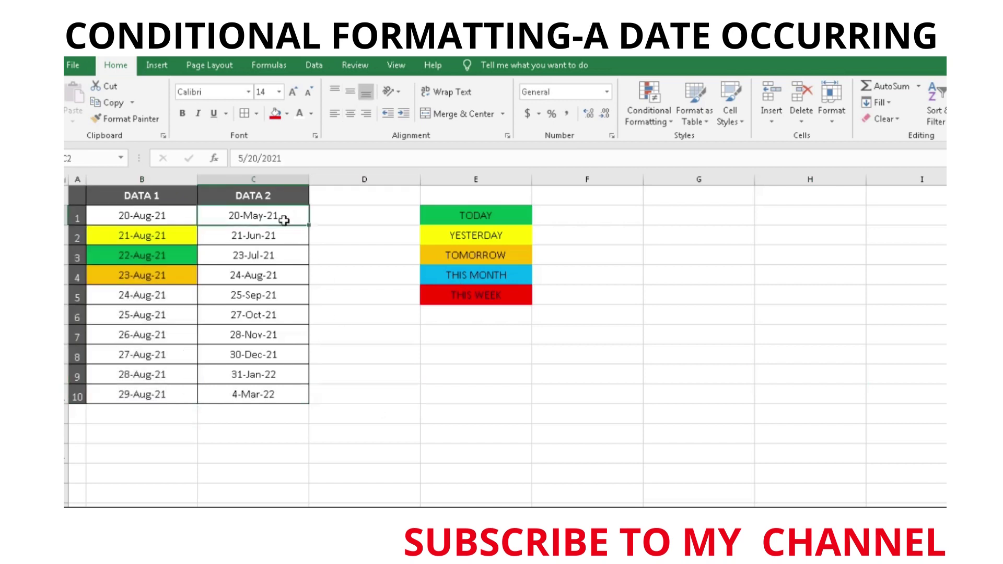
{"action": "left_click", "coordinate": [655, 122]}
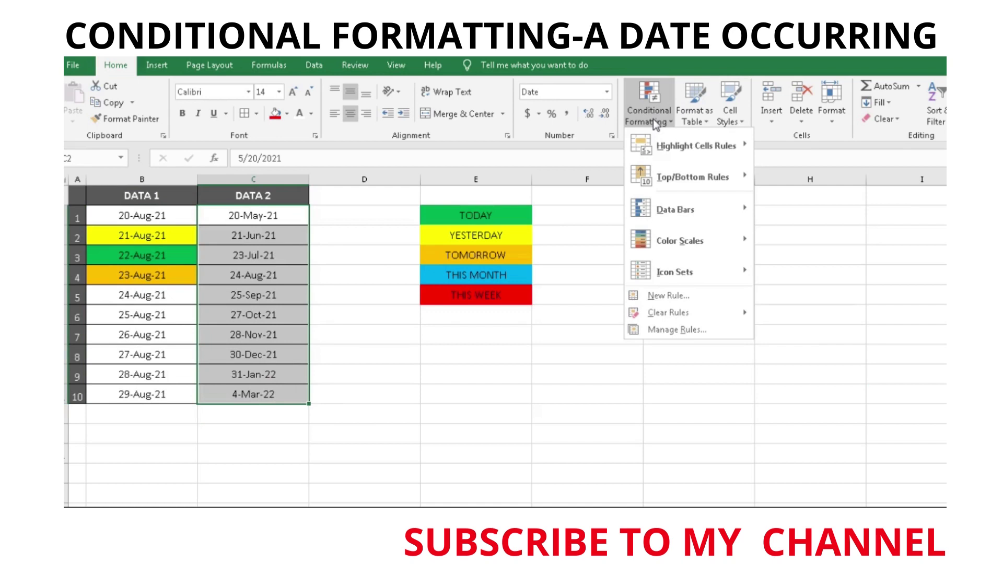
{"action": "left_click", "coordinate": [516, 377]}
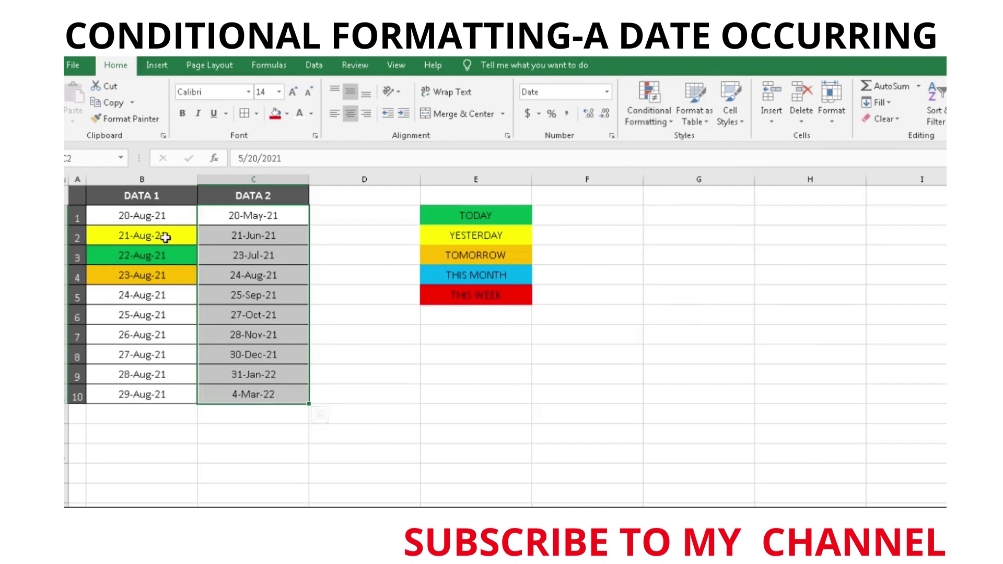
{"action": "left_click", "coordinate": [573, 409]}
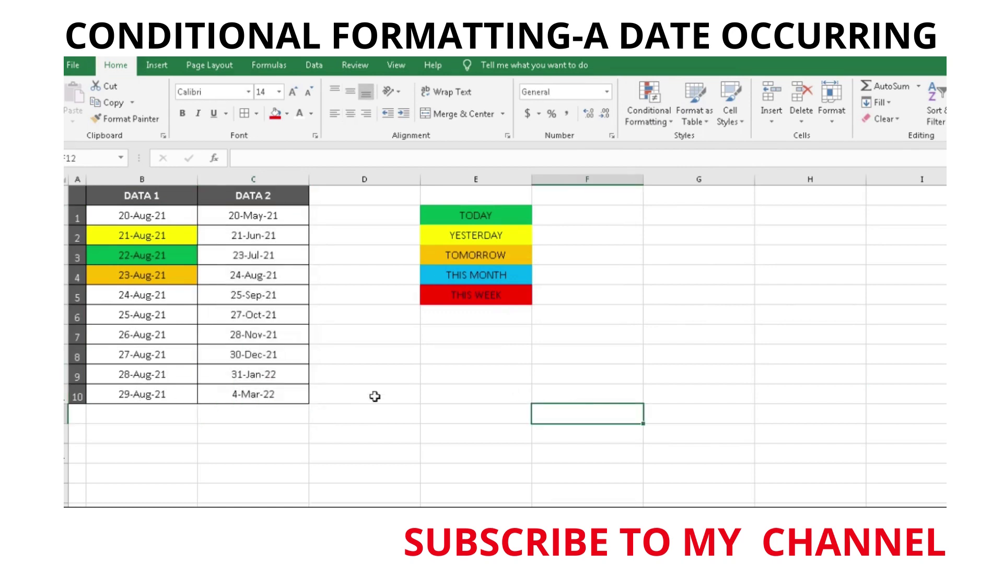
{"action": "left_click", "coordinate": [256, 211]}
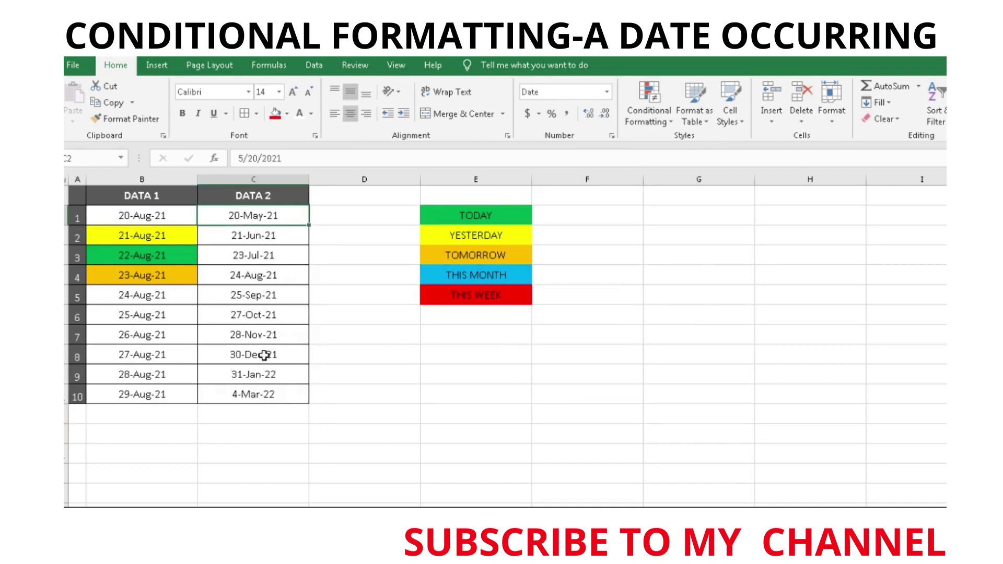
{"action": "left_click", "coordinate": [392, 399]}
{"action": "left_click_drag", "start_coordinate": [274, 217], "coordinate": [274, 396]}
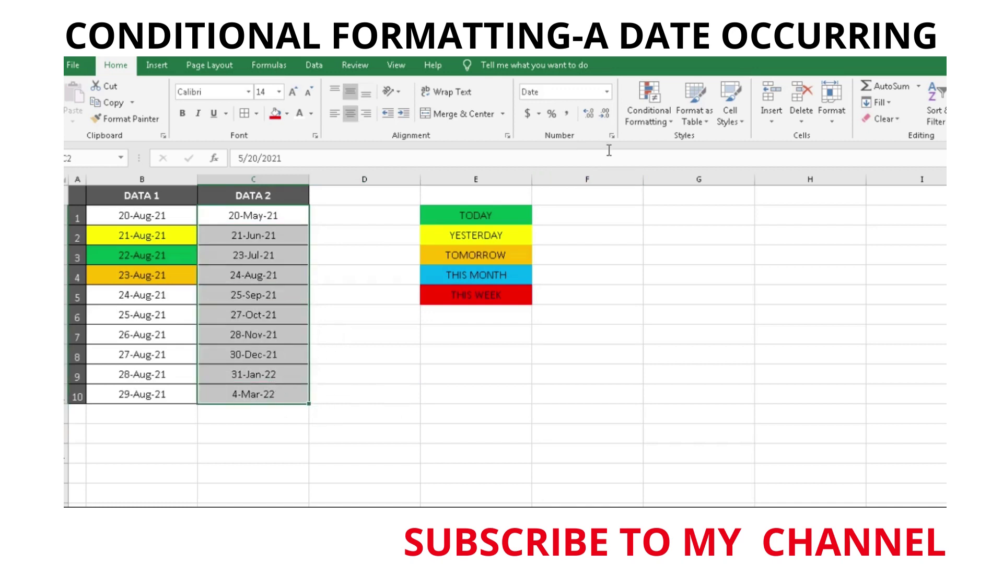
Step: Apply a This Month date rule with a custom light blue fill to DATA 2
{"action": "left_click", "coordinate": [647, 119]}
{"action": "mouse_move", "coordinate": [695, 146]}
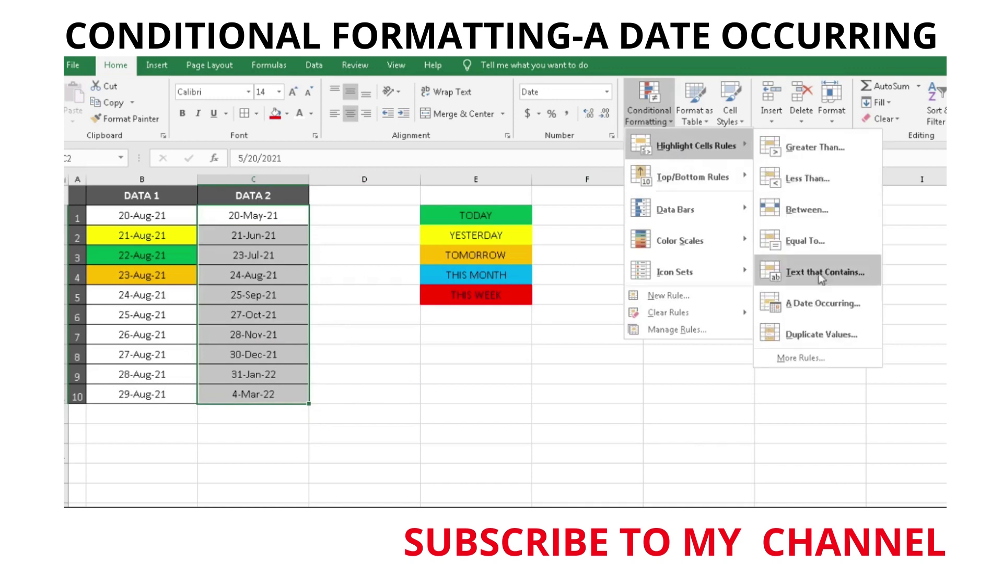
{"action": "left_click", "coordinate": [826, 310]}
{"action": "left_click", "coordinate": [698, 271]}
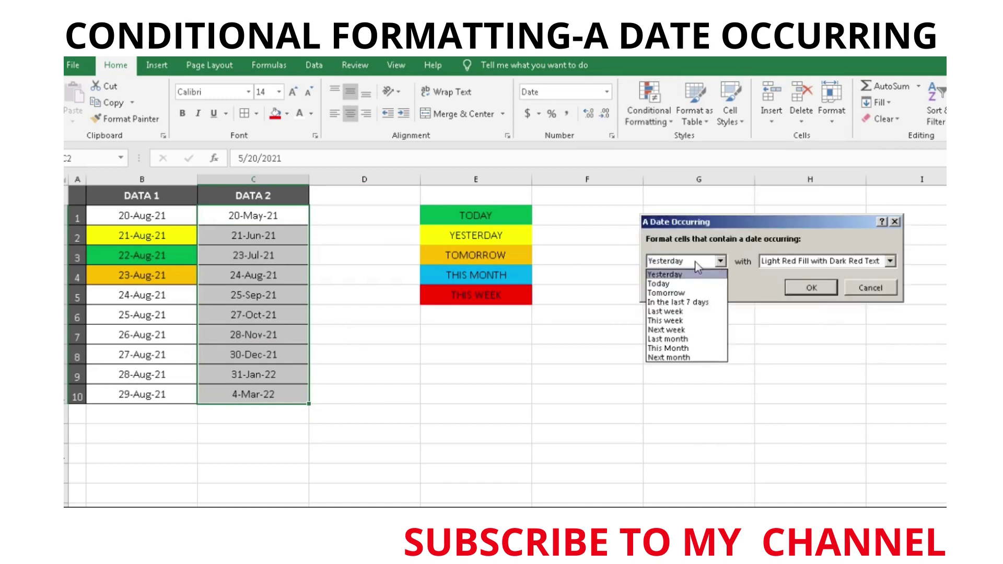
{"action": "left_click", "coordinate": [665, 351]}
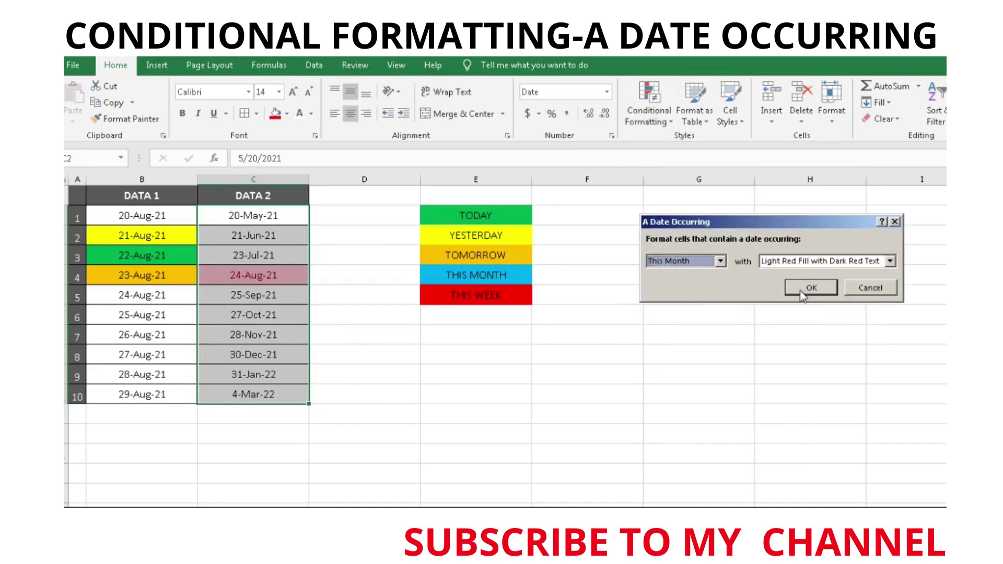
{"action": "left_click", "coordinate": [890, 261]}
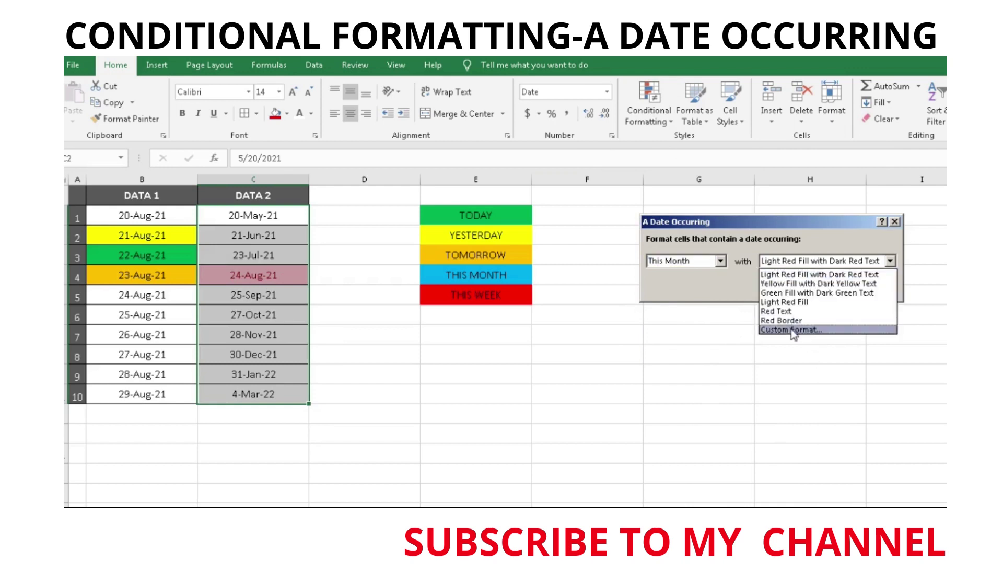
{"action": "left_click", "coordinate": [799, 330]}
{"action": "left_click", "coordinate": [687, 246]}
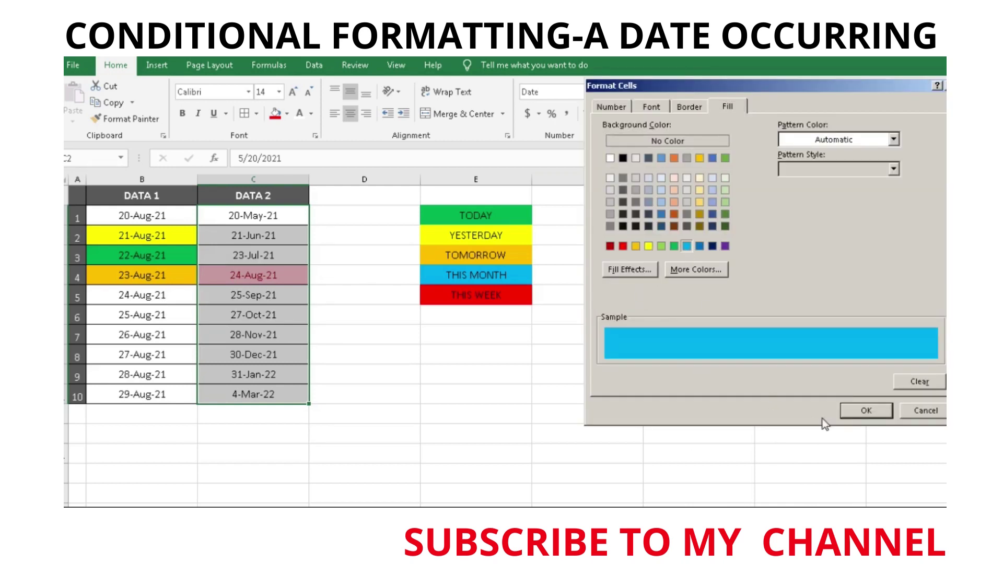
{"action": "left_click", "coordinate": [866, 411]}
{"action": "left_click", "coordinate": [810, 288]}
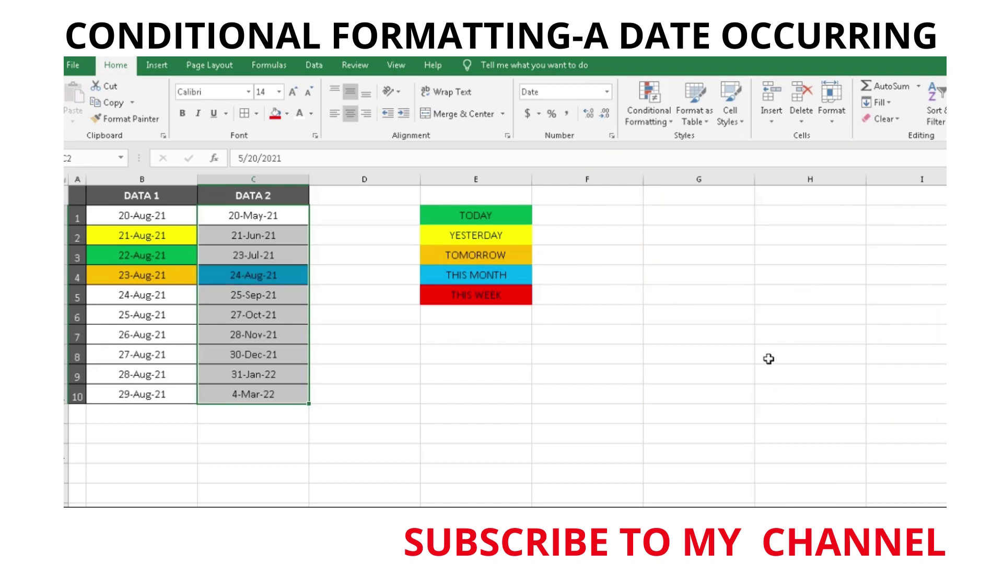
{"action": "left_click", "coordinate": [769, 359]}
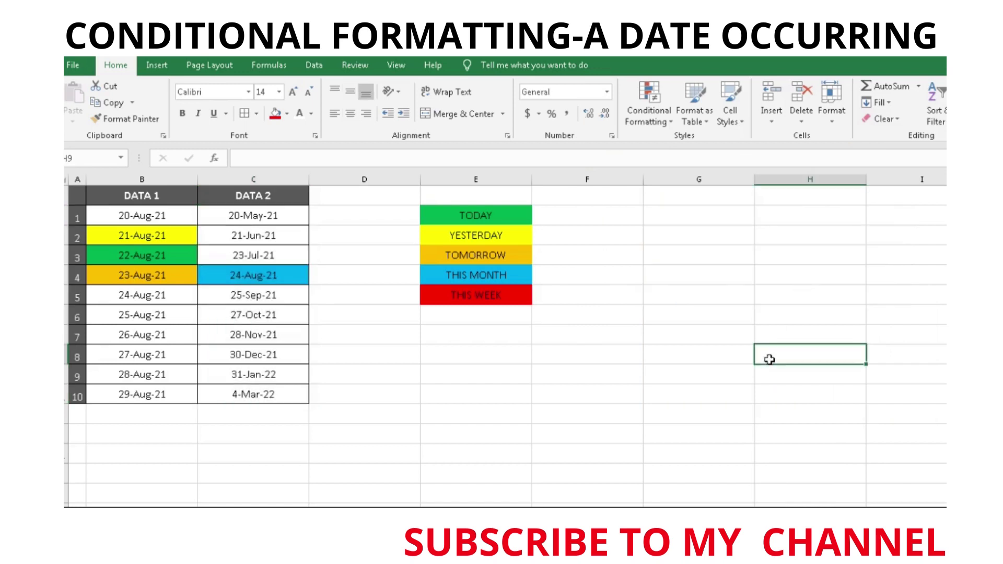
{"action": "left_click", "coordinate": [489, 293]}
{"action": "left_click", "coordinate": [518, 349]}
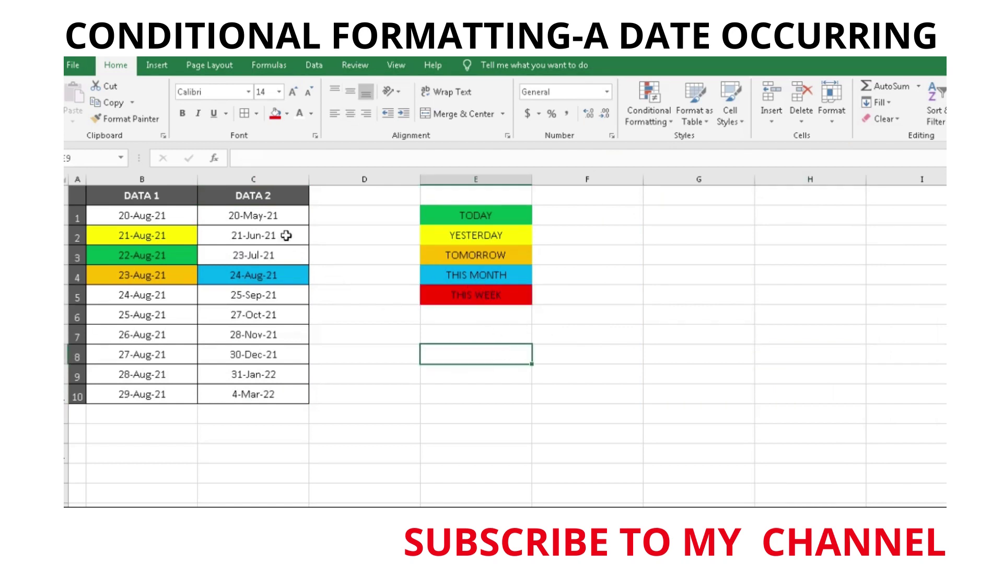
{"action": "left_click_drag", "start_coordinate": [273, 219], "coordinate": [279, 402]}
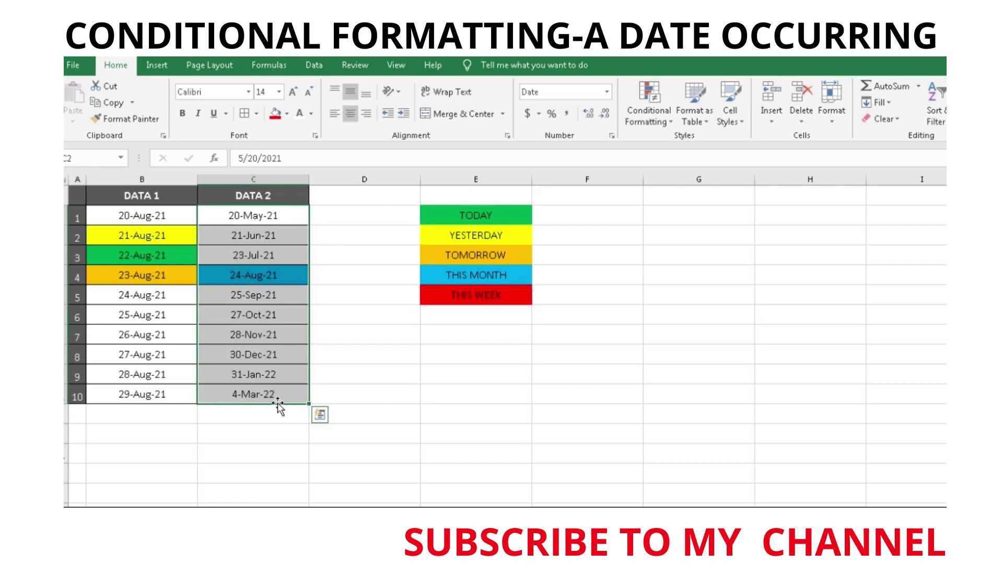
{"action": "left_click", "coordinate": [519, 421]}
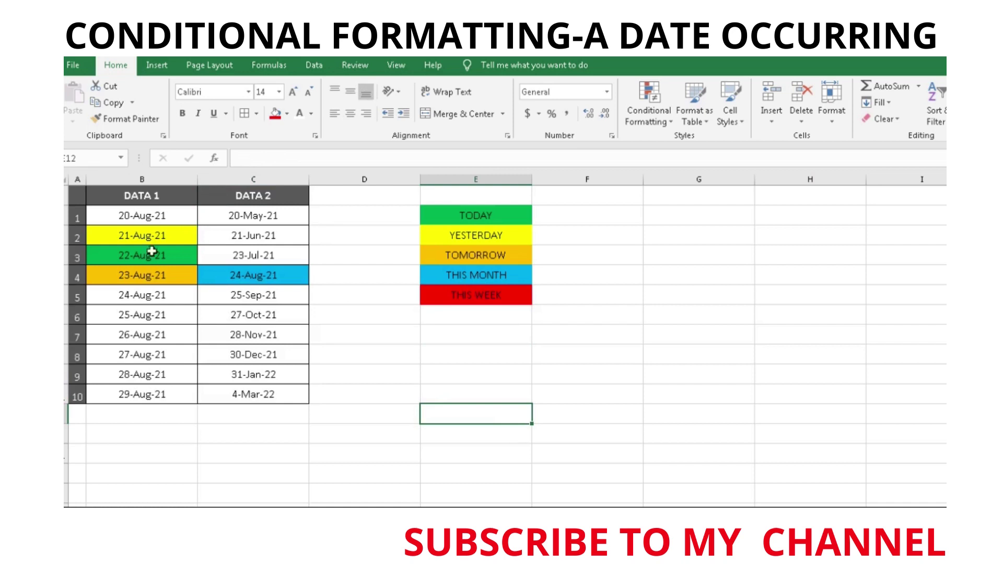
{"action": "left_click", "coordinate": [722, 401]}
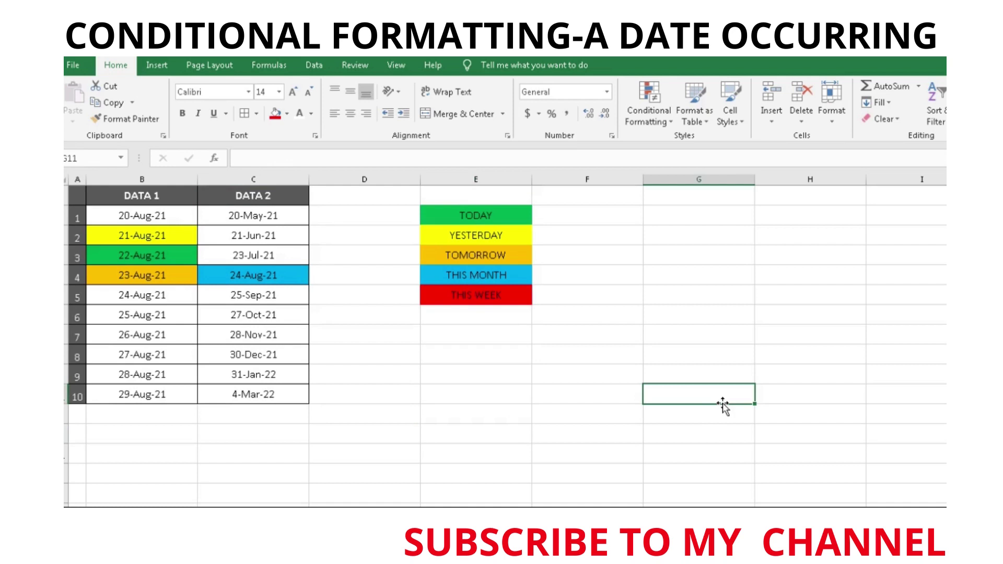
{"action": "left_click", "coordinate": [488, 297]}
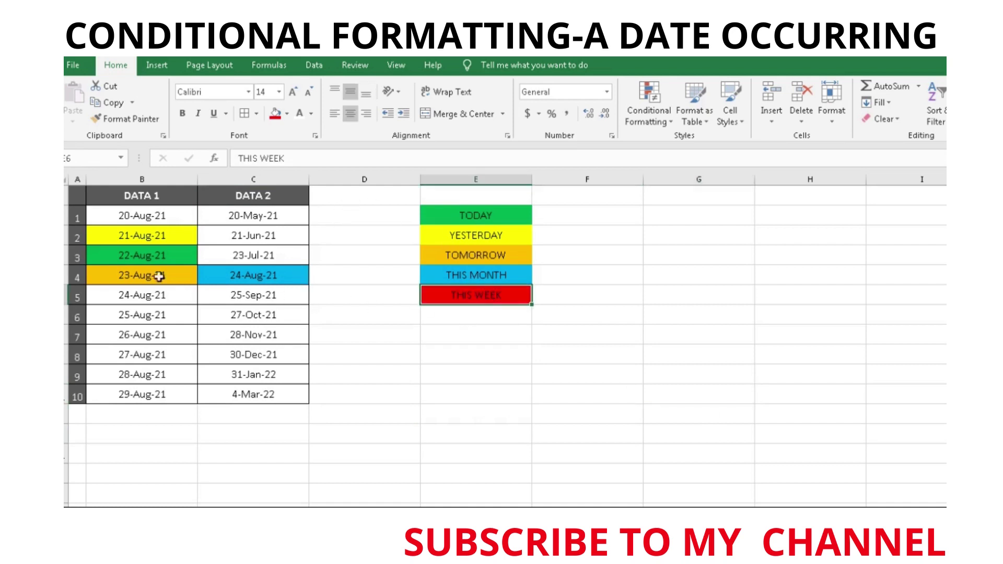
{"action": "left_click", "coordinate": [566, 341]}
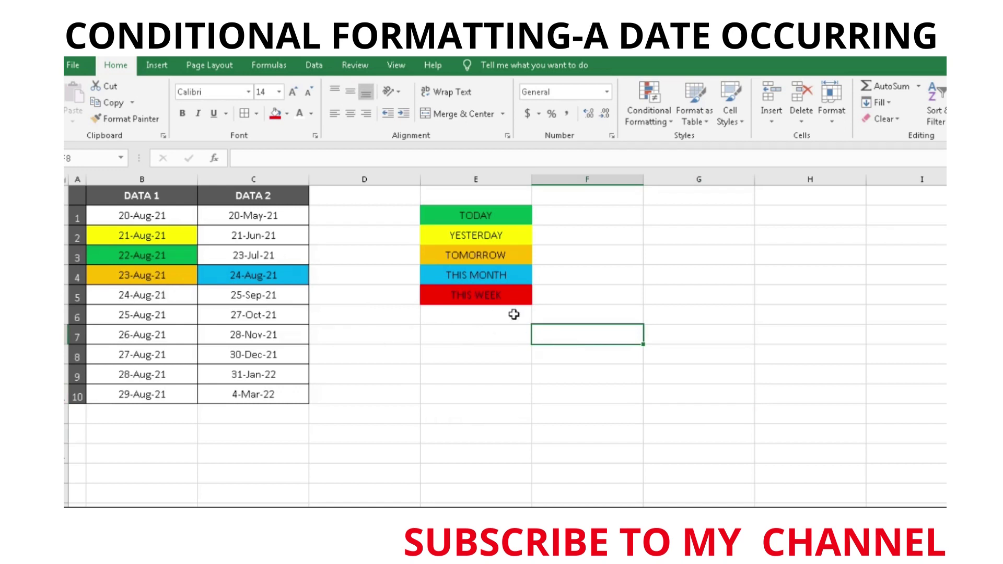
{"action": "left_click", "coordinate": [760, 312]}
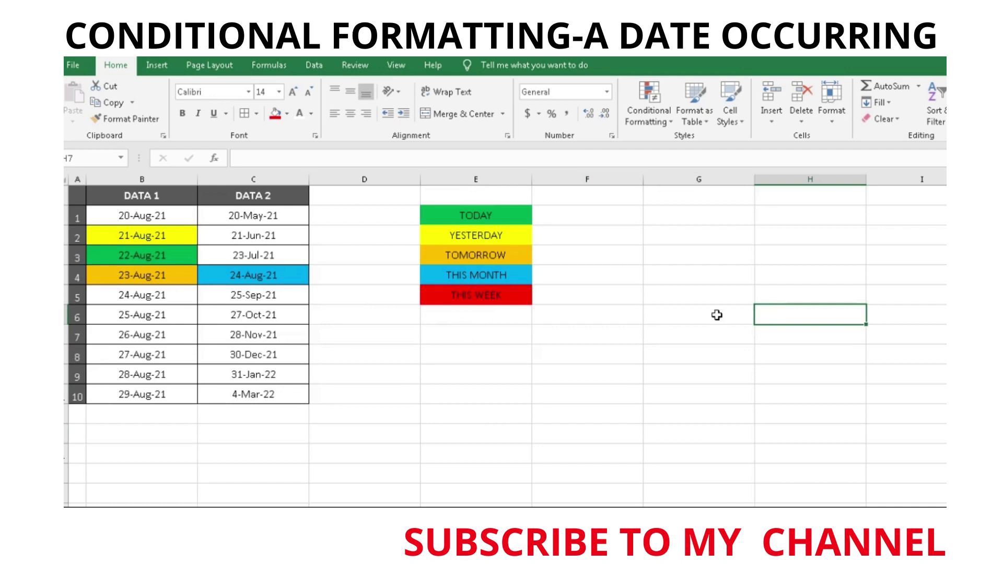
{"action": "left_click", "coordinate": [505, 296]}
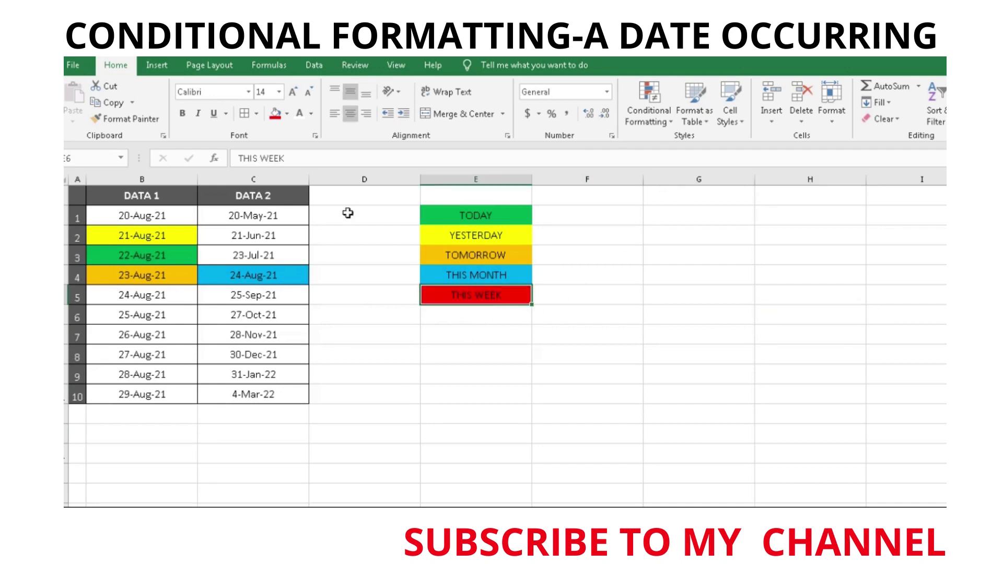
{"action": "left_click_drag", "start_coordinate": [140, 216], "coordinate": [146, 398]}
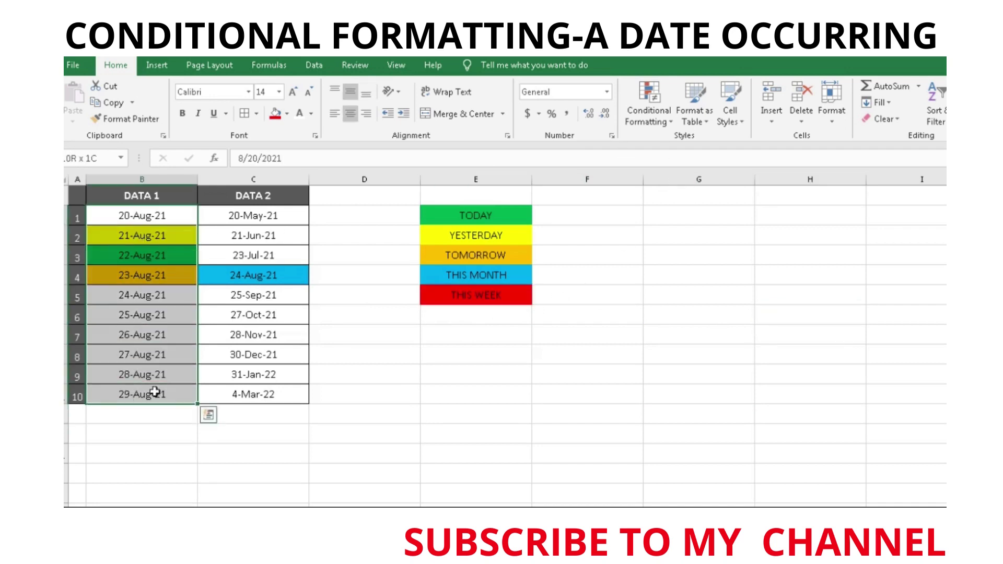
Step: Start an A Date Occurring rule for This week on the DATA 1 dates
{"action": "left_click", "coordinate": [643, 113]}
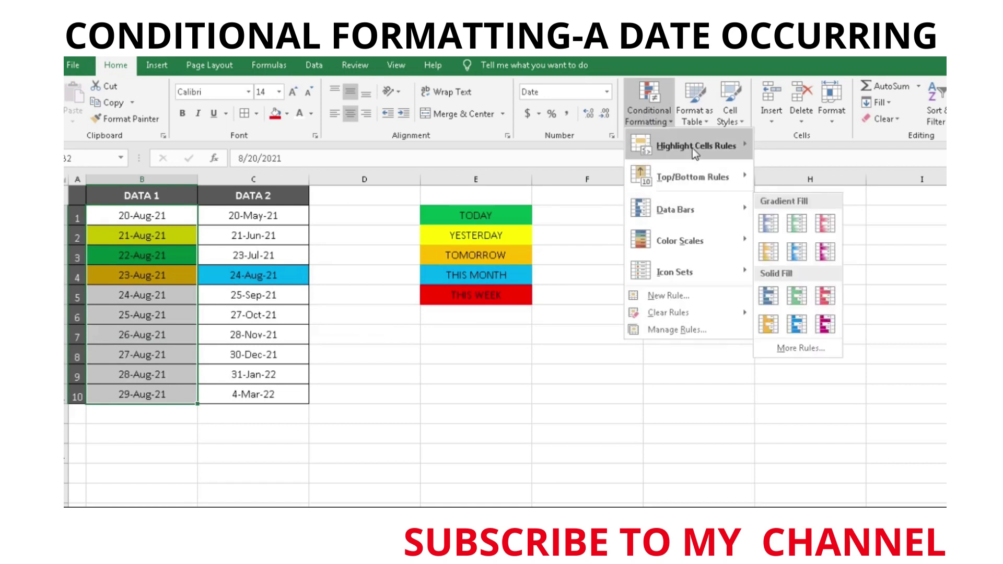
{"action": "mouse_move", "coordinate": [695, 146]}
{"action": "left_click", "coordinate": [819, 307]}
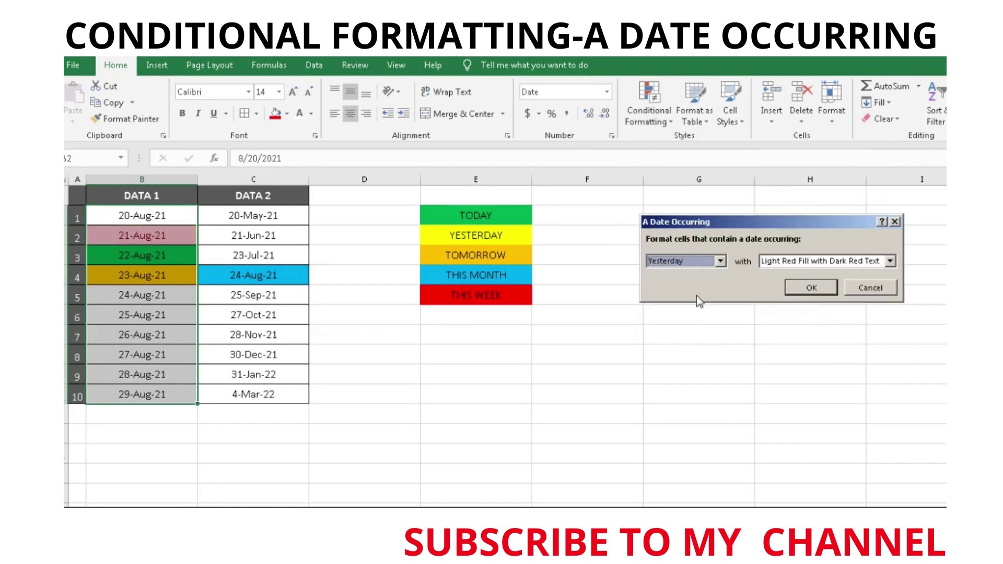
{"action": "left_click", "coordinate": [696, 263]}
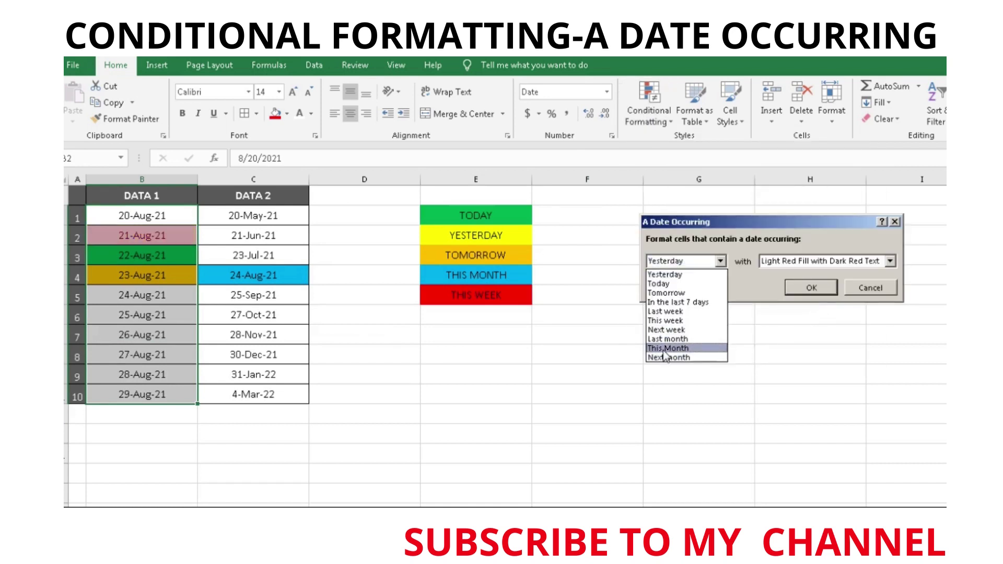
{"action": "left_click", "coordinate": [667, 320]}
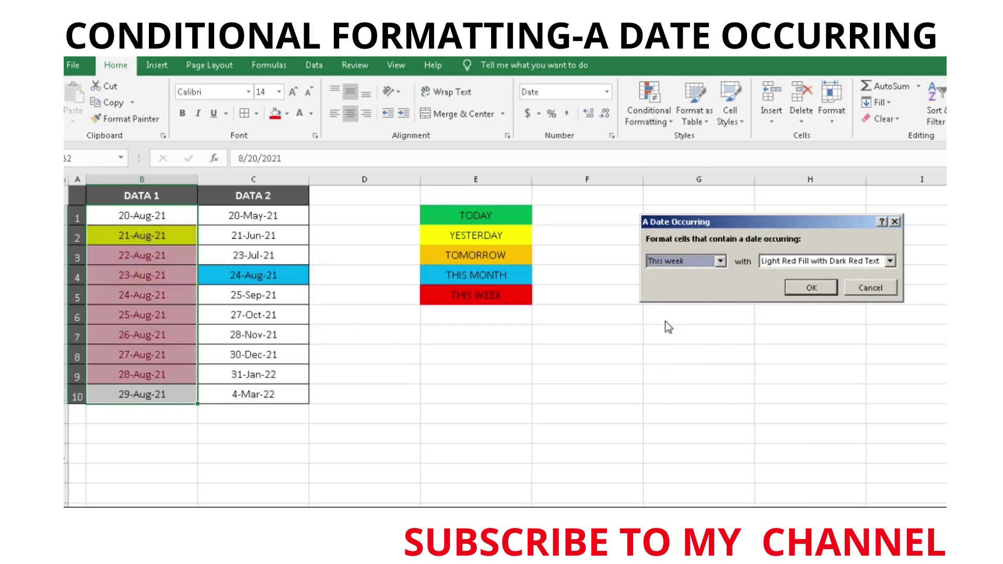
{"action": "left_click", "coordinate": [781, 261]}
{"action": "left_click", "coordinate": [782, 321]}
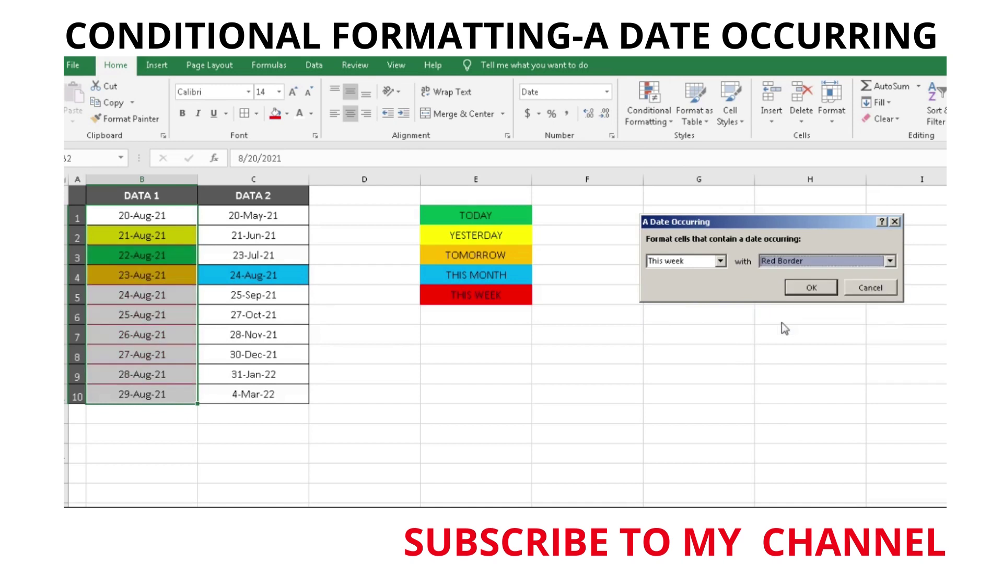
Step: Give the This week rule a custom red fill and apply it
{"action": "left_click", "coordinate": [792, 262]}
{"action": "left_click", "coordinate": [791, 336]}
{"action": "left_click", "coordinate": [791, 261]}
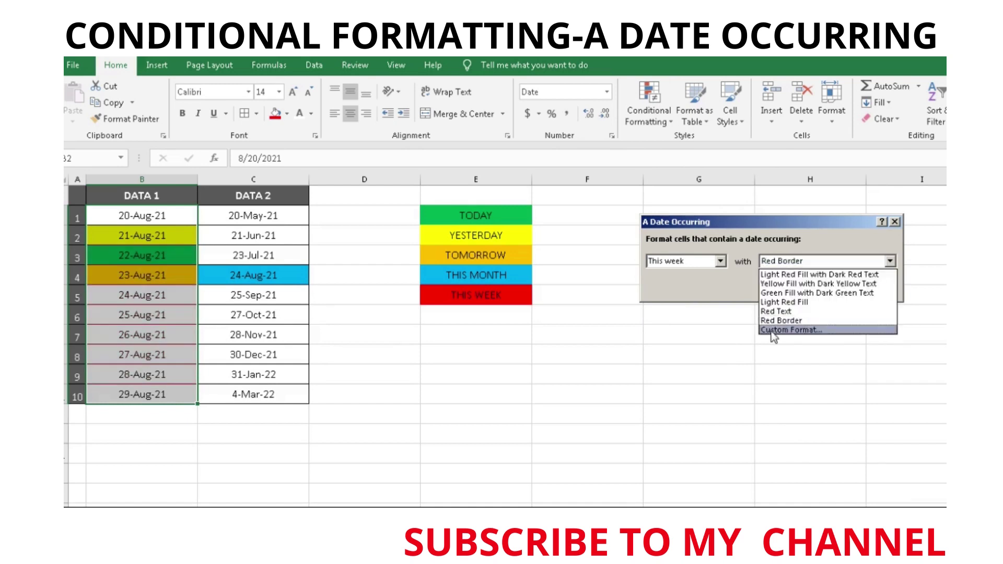
{"action": "left_click", "coordinate": [773, 334]}
{"action": "left_click", "coordinate": [623, 246]}
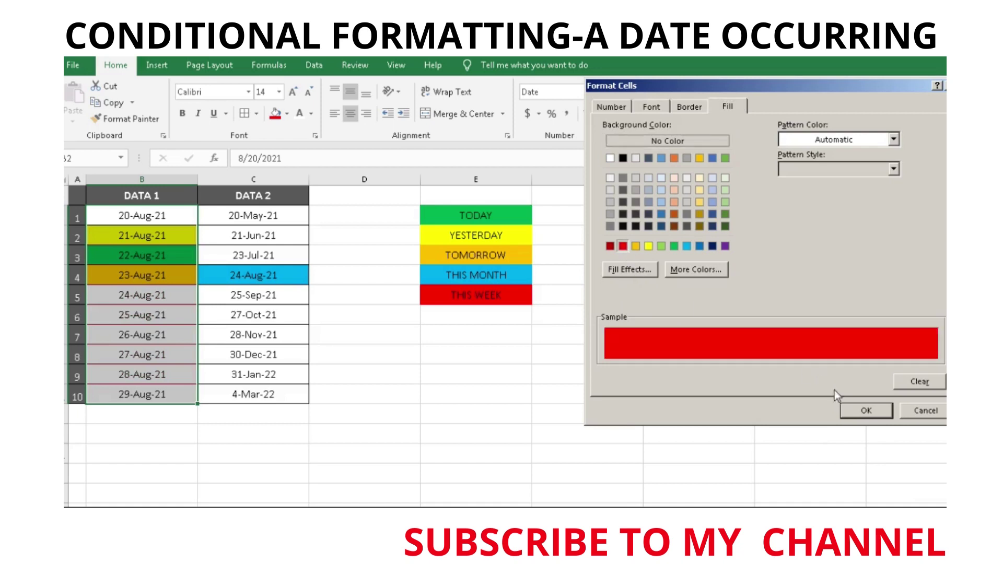
{"action": "left_click", "coordinate": [866, 411]}
{"action": "left_click", "coordinate": [812, 288]}
{"action": "left_click", "coordinate": [834, 358]}
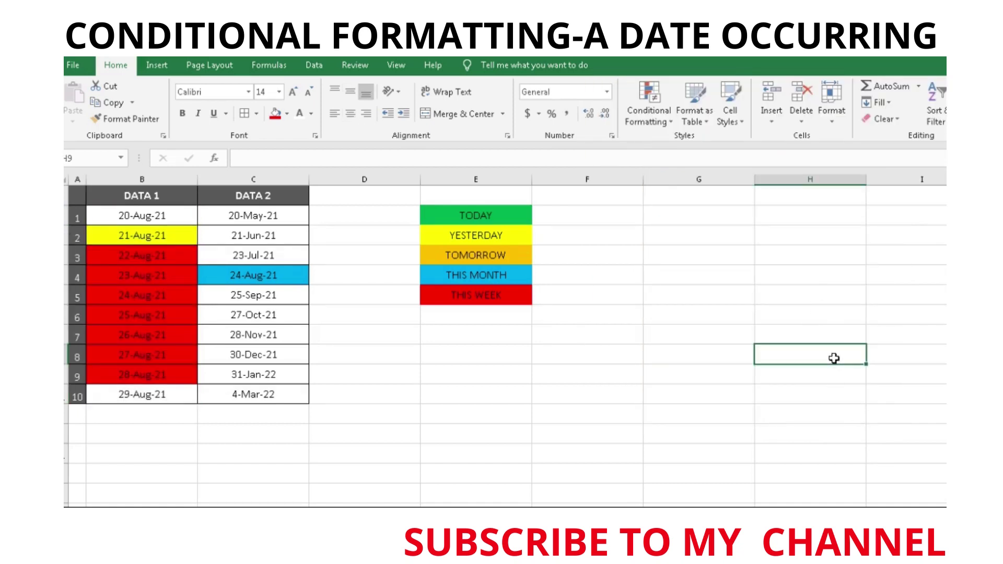
{"action": "left_click", "coordinate": [191, 259]}
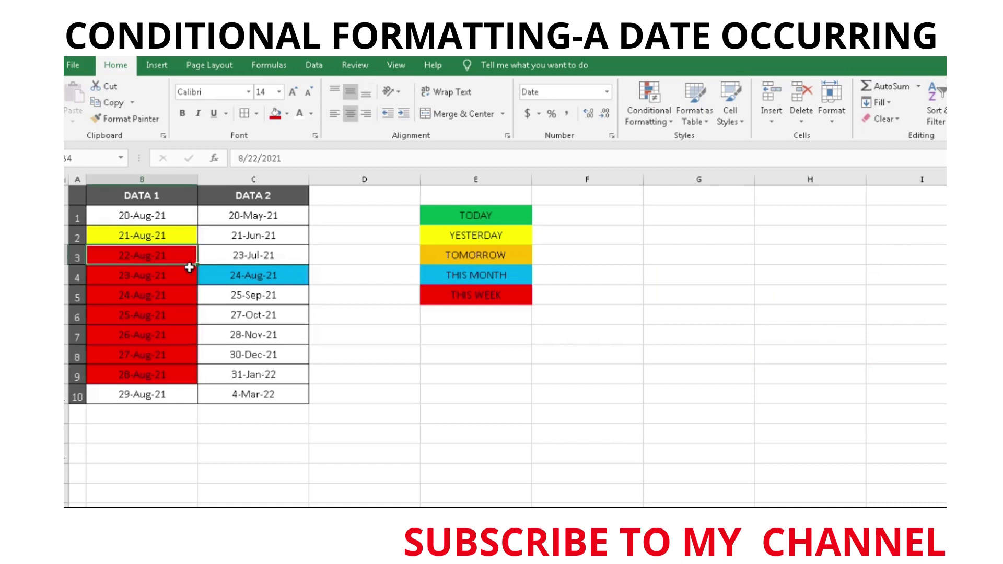
{"action": "left_click", "coordinate": [188, 272]}
{"action": "left_click", "coordinate": [185, 293]}
{"action": "left_click", "coordinate": [176, 314]}
{"action": "left_click", "coordinate": [184, 336]}
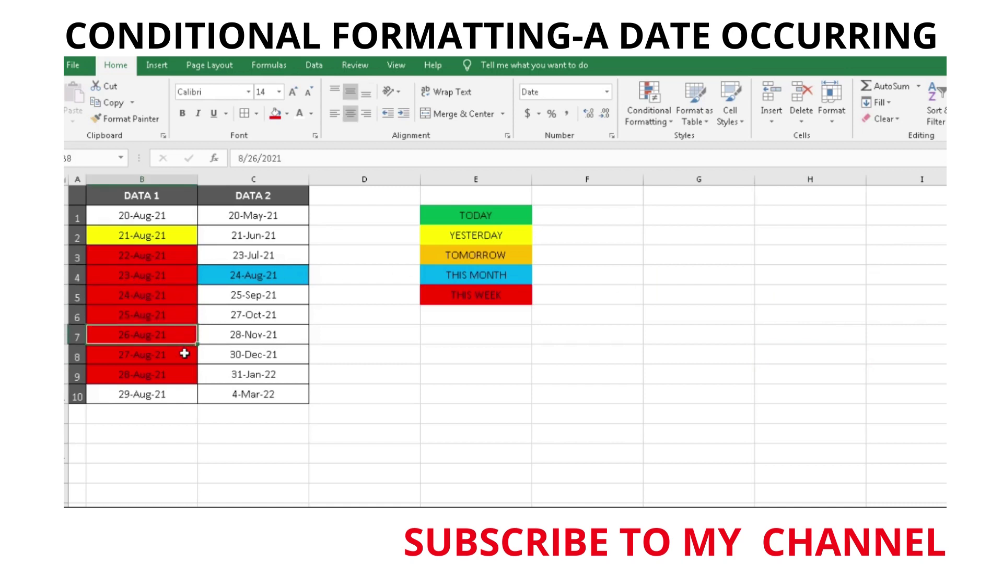
{"action": "left_click", "coordinate": [185, 355]}
{"action": "left_click", "coordinate": [185, 371]}
{"action": "left_click", "coordinate": [582, 356]}
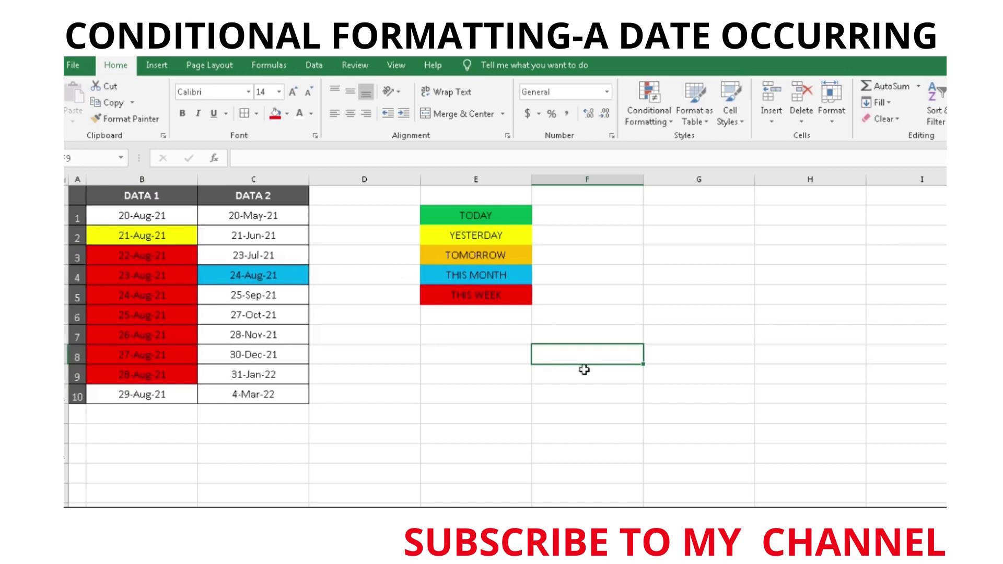
{"action": "left_click", "coordinate": [601, 393]}
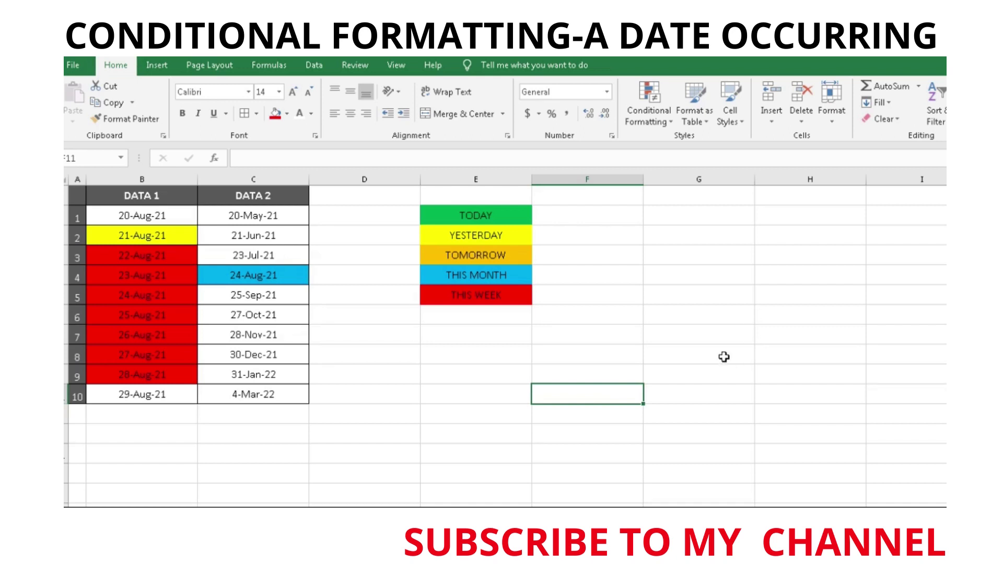
{"action": "left_click", "coordinate": [724, 357]}
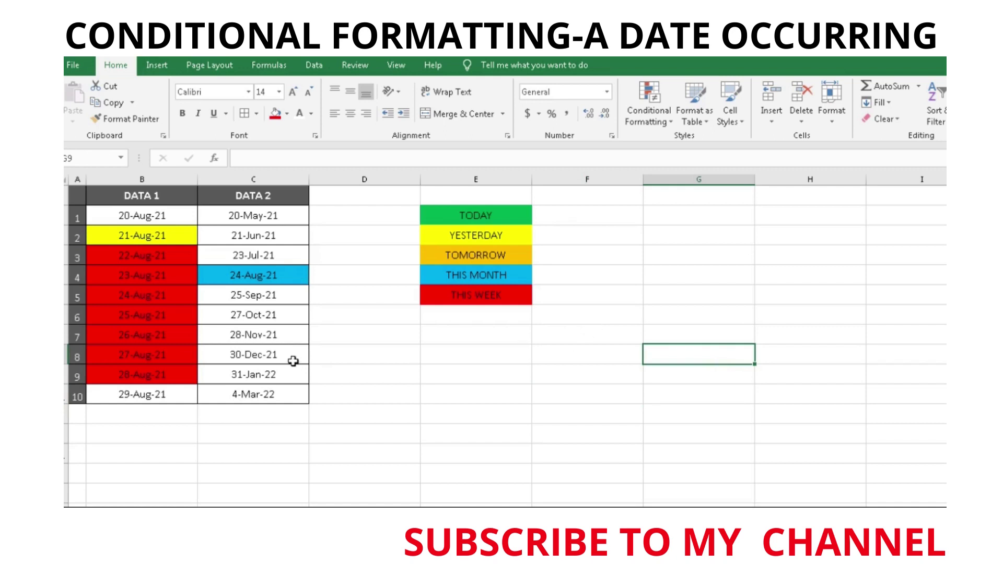
{"action": "left_click", "coordinate": [244, 429]}
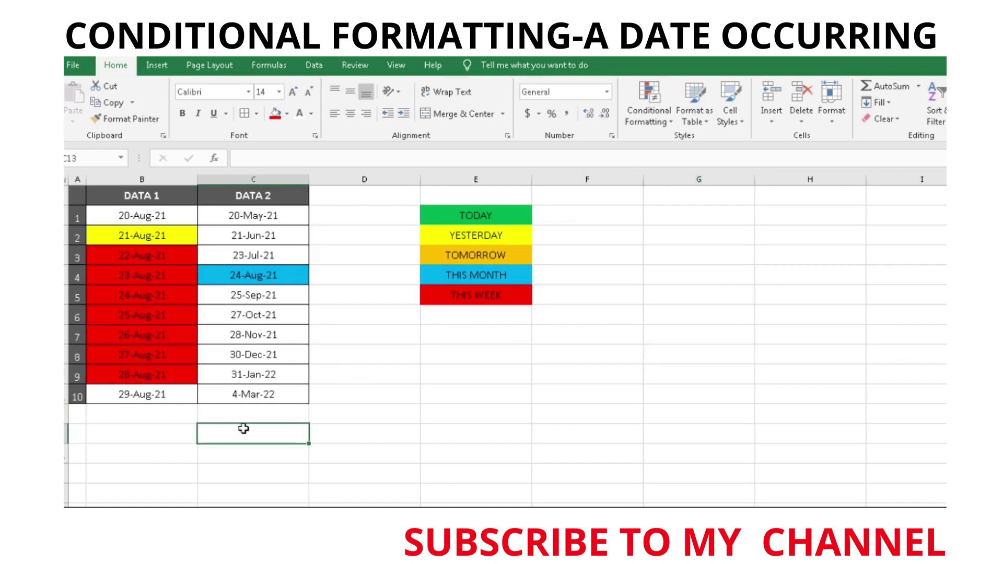